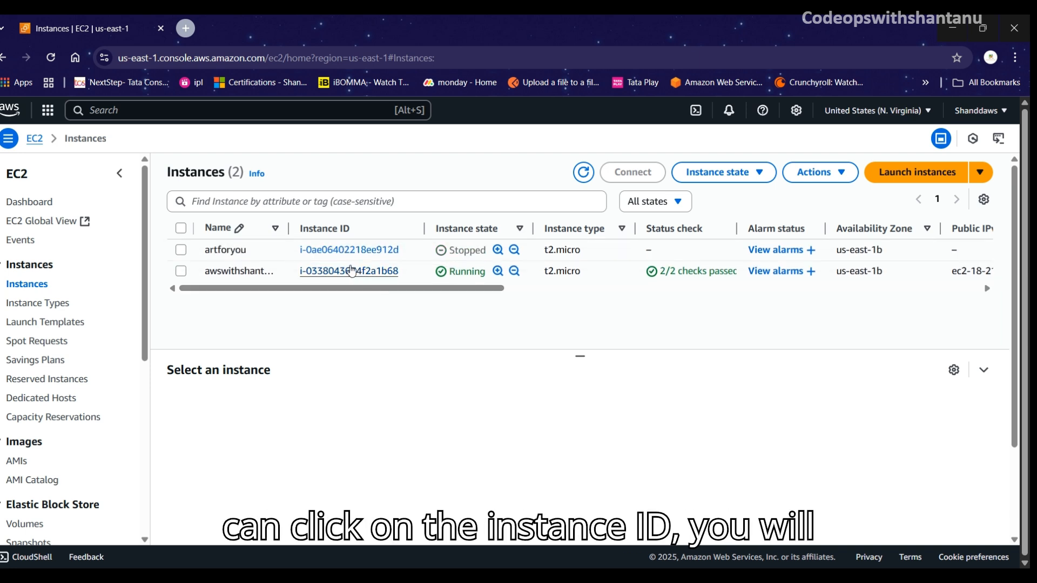
Step: From the running instance's Security tab, open security group sg-0b8118fabfca08d56 (launch-wizard-3)
left_click(352, 270)
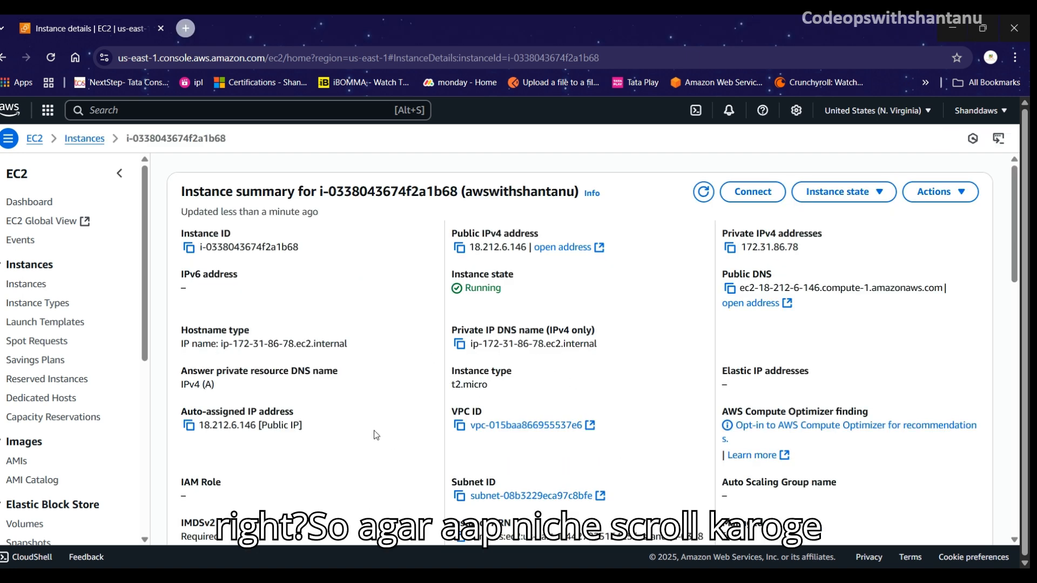
scroll(376, 435, "down", 5)
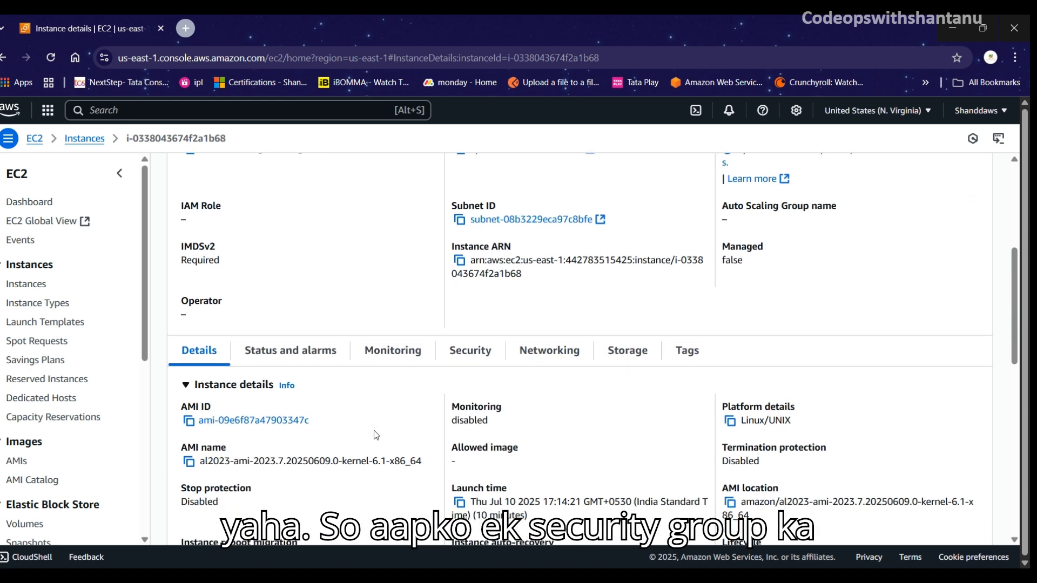
scroll(377, 435, "down", 2)
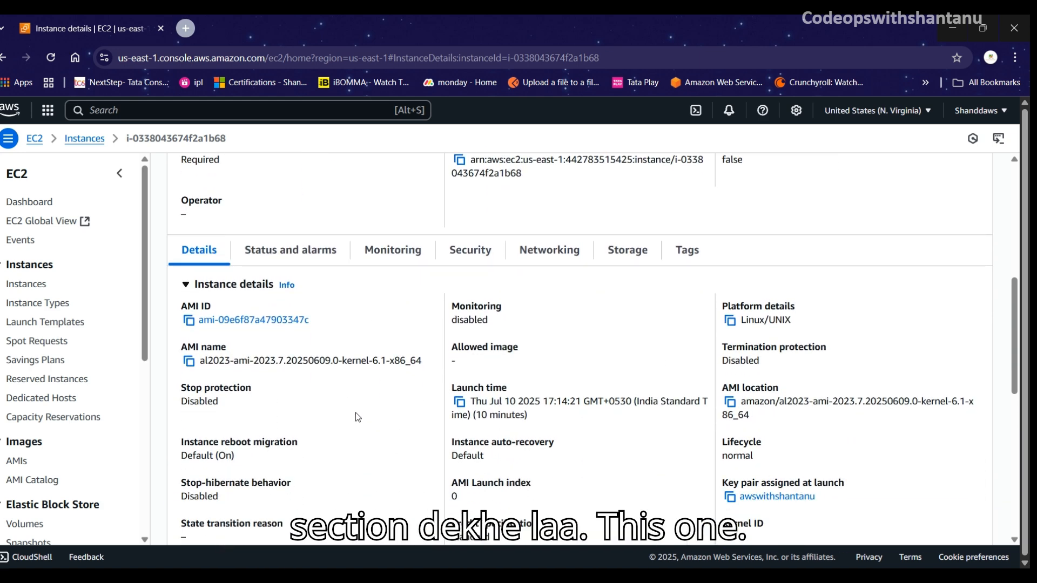
left_click(466, 256)
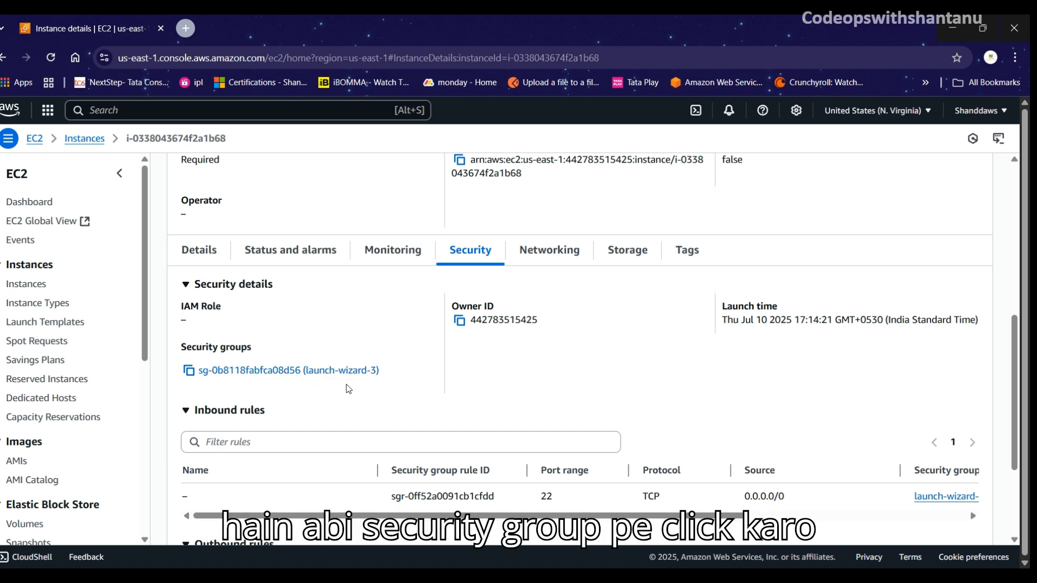
left_click(336, 372)
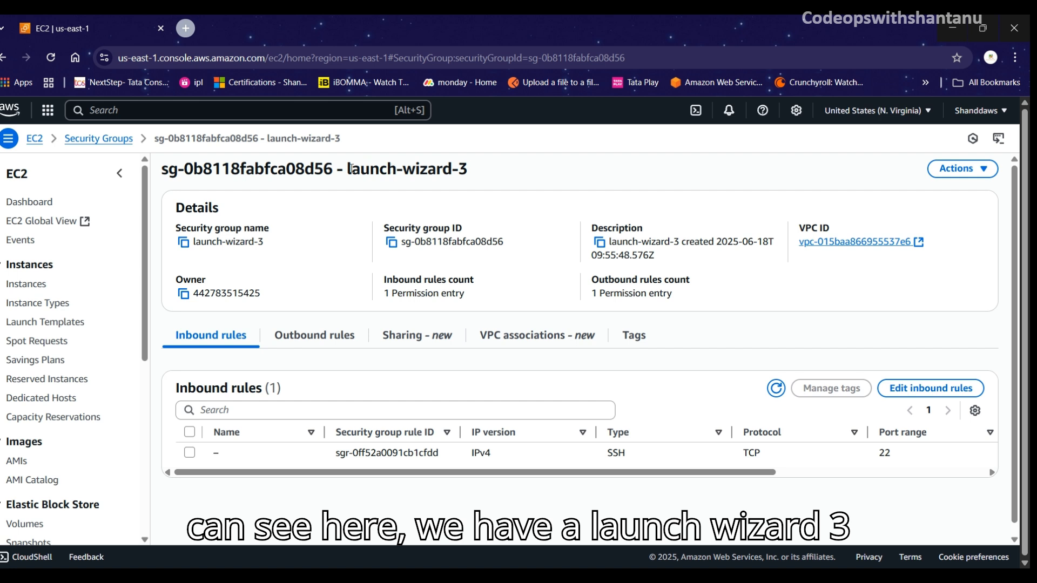
Step: Inspect launch-wizard-3's inbound rules: one SSH rule on port 22 from 0.0.0.0/0
left_click_drag(348, 168, 493, 176)
left_click(493, 177)
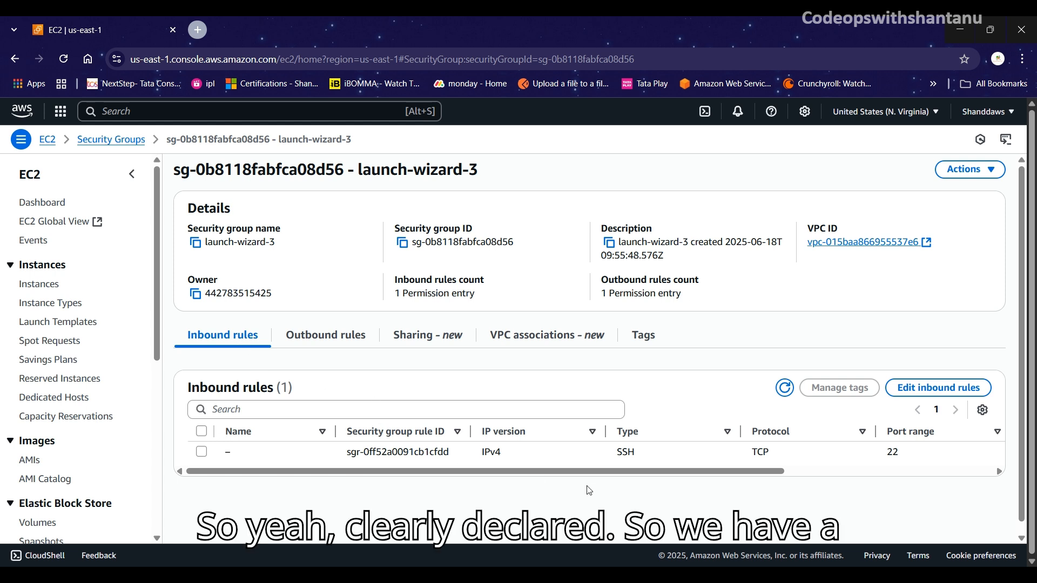
scroll(719, 451, "right", 3)
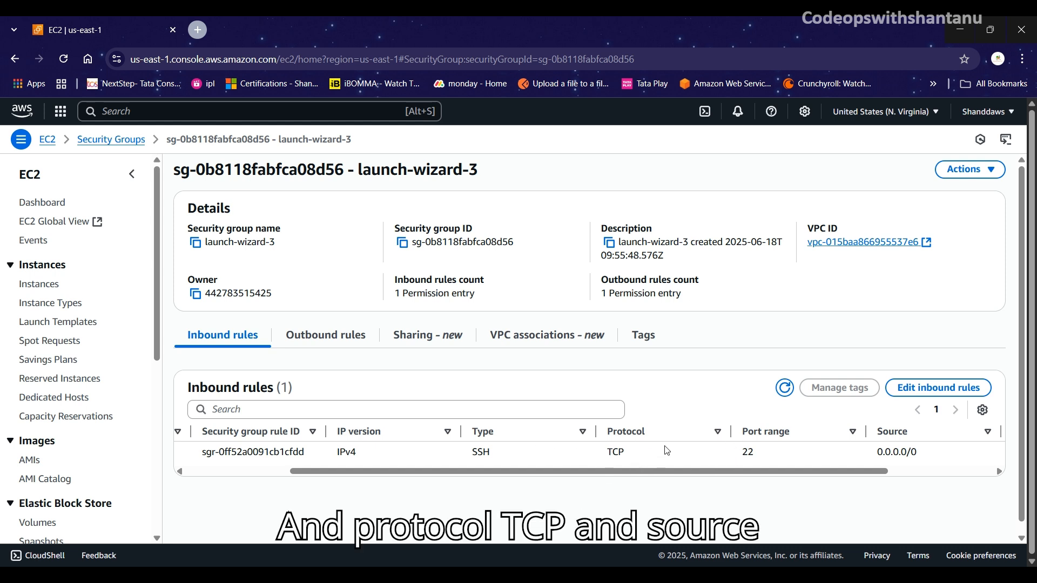
scroll(771, 459, "right", 3)
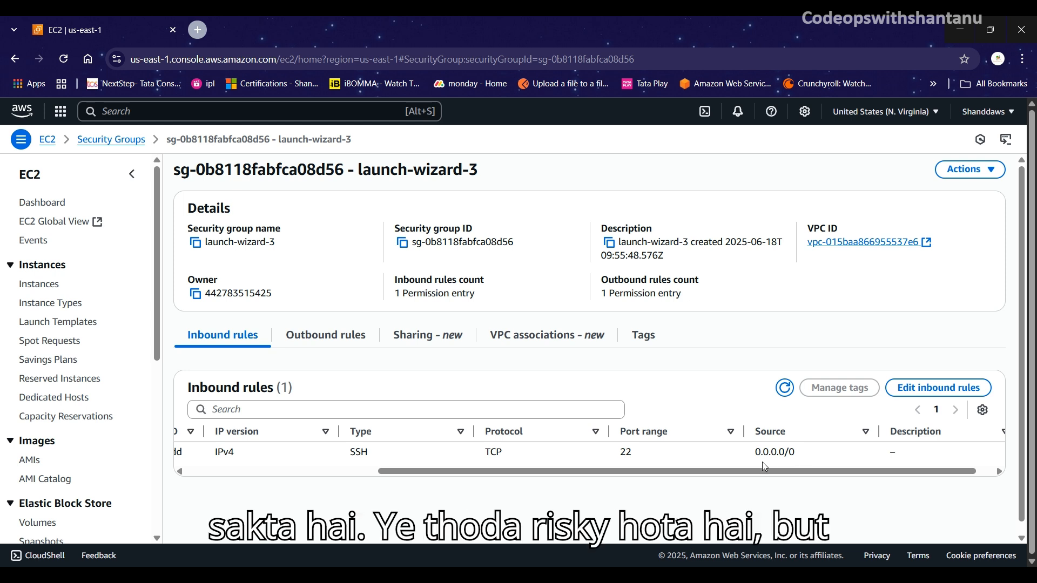
scroll(710, 457, "right", 1)
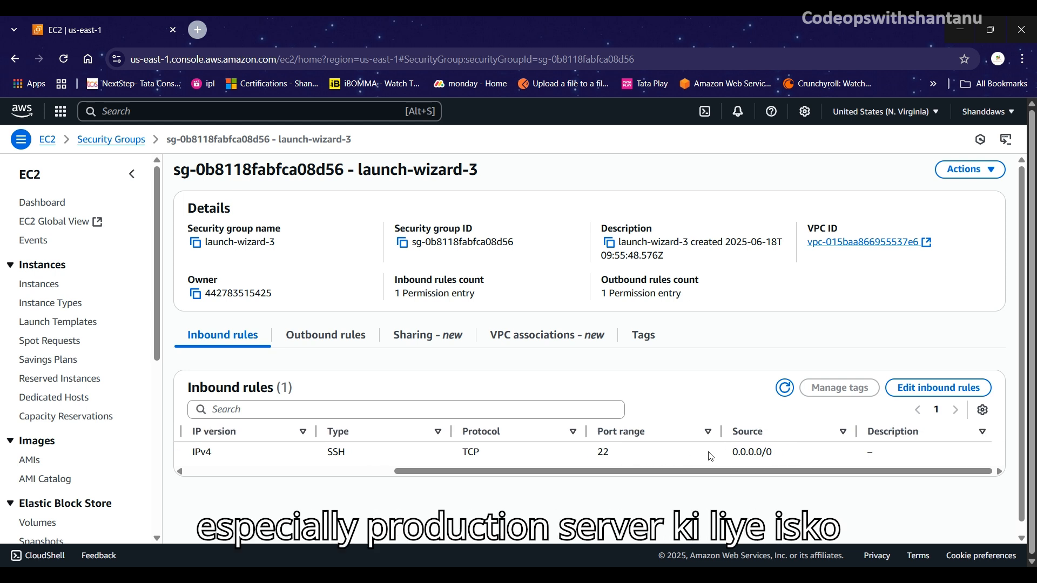
scroll(711, 457, "left", 5)
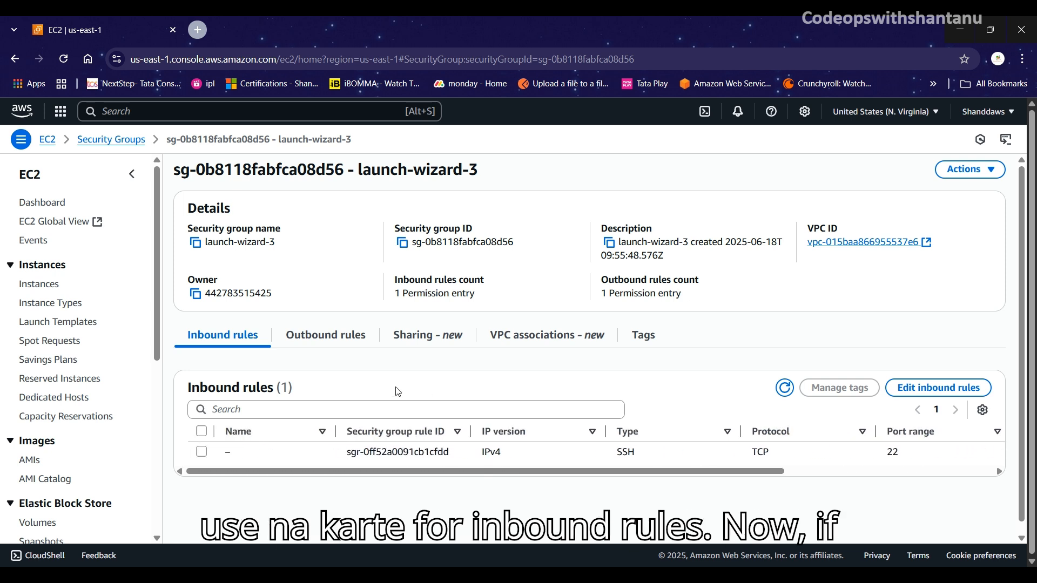
Step: Inspect the outbound rules, which allow all IPv4 traffic to 0.0.0.0/0
left_click(327, 344)
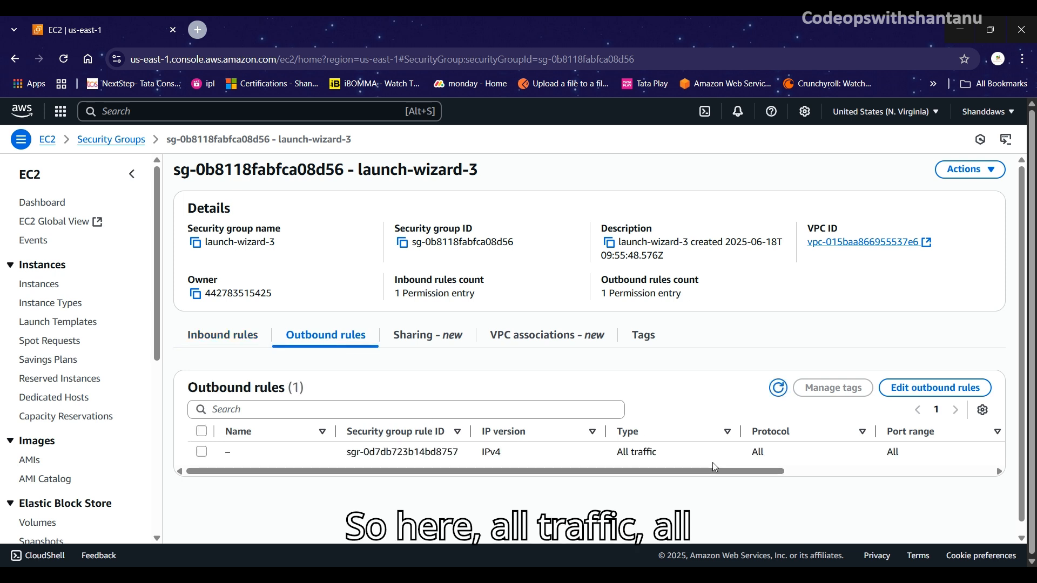
scroll(753, 461, "right", 5)
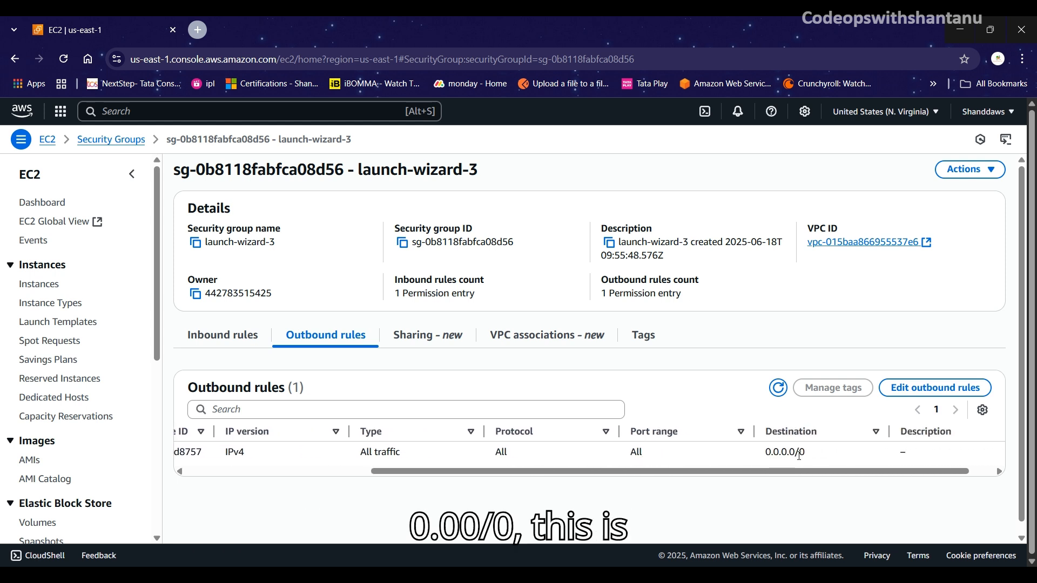
scroll(803, 459, "right", 1)
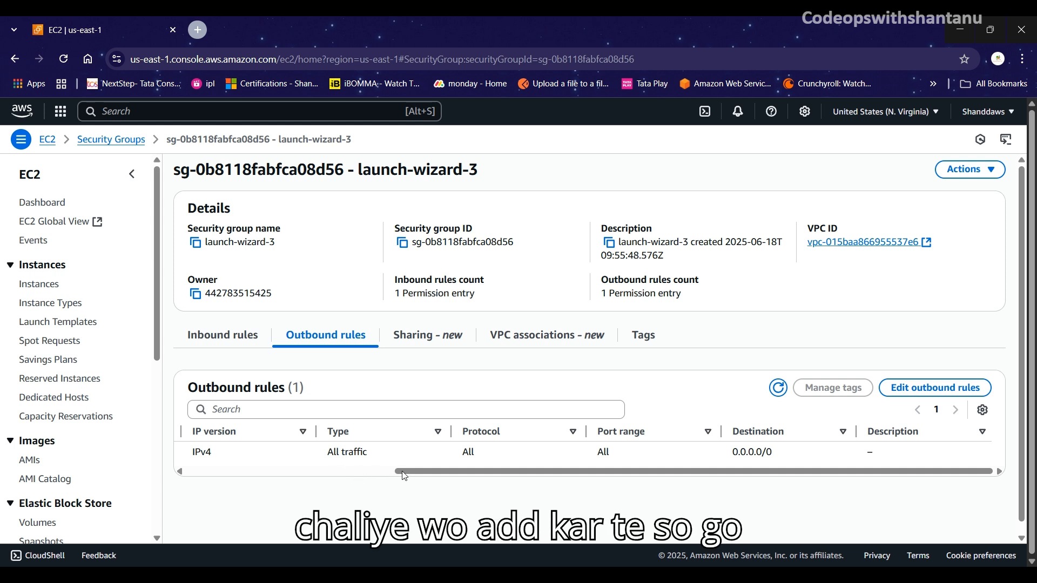
scroll(420, 471, "left", 4)
scroll(420, 471, "left", 2)
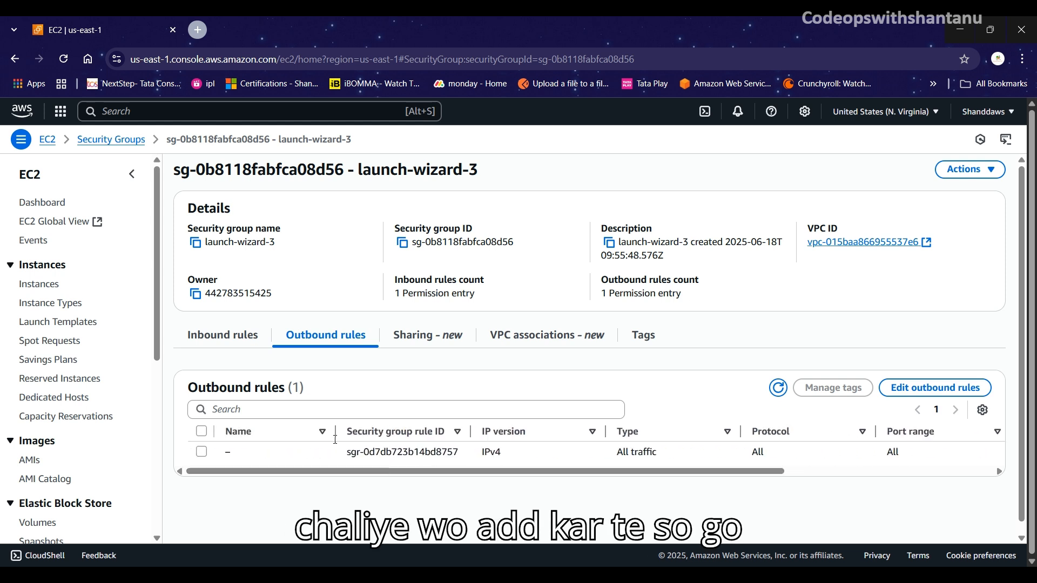
Step: In the inbound rules editor, add an HTTP rule on TCP port 80 with source Anywhere-IPv4 (0.0.0.0/0)
left_click(222, 337)
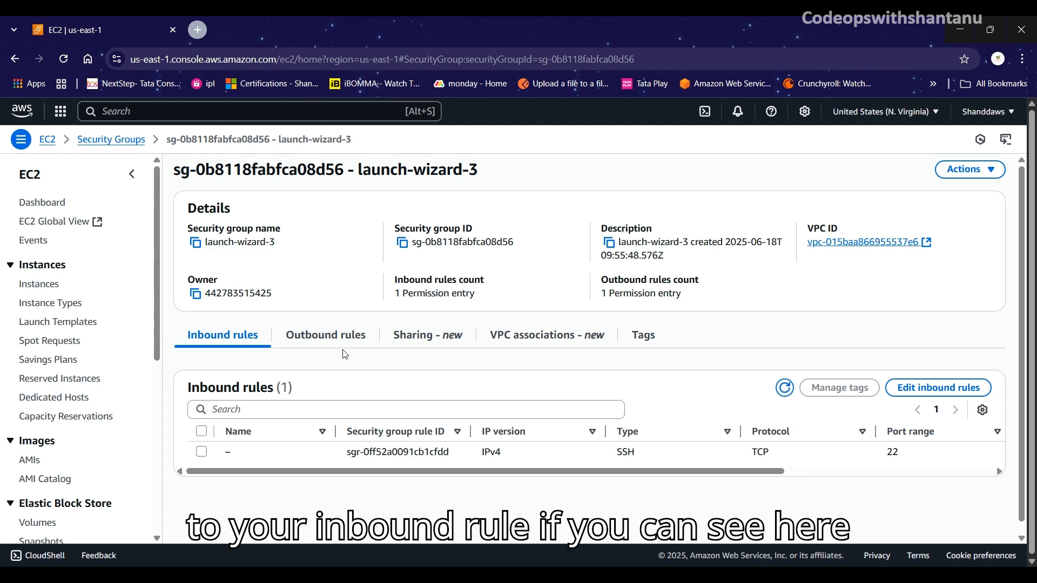
left_click(928, 389)
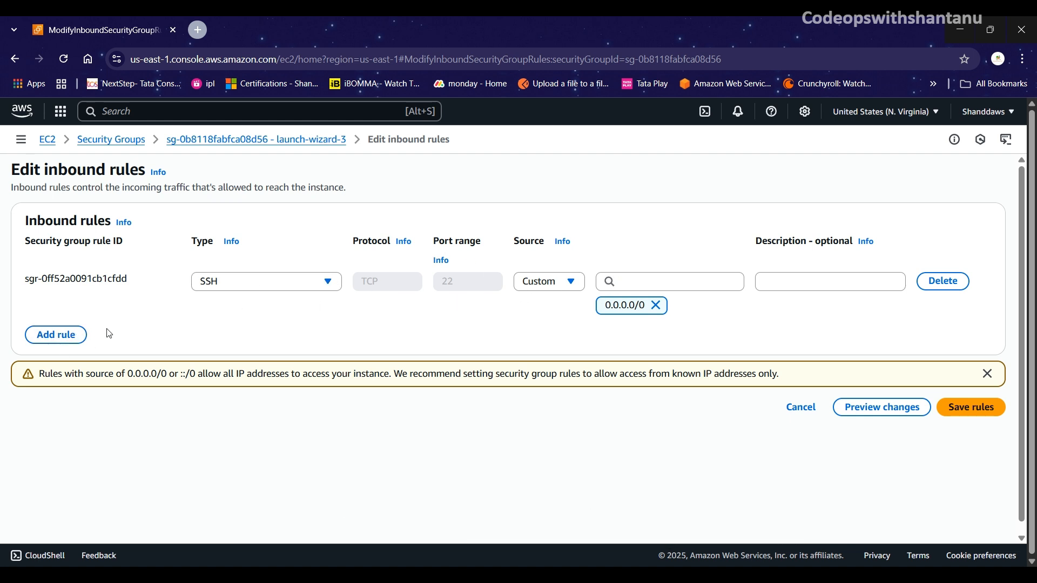
left_click(59, 336)
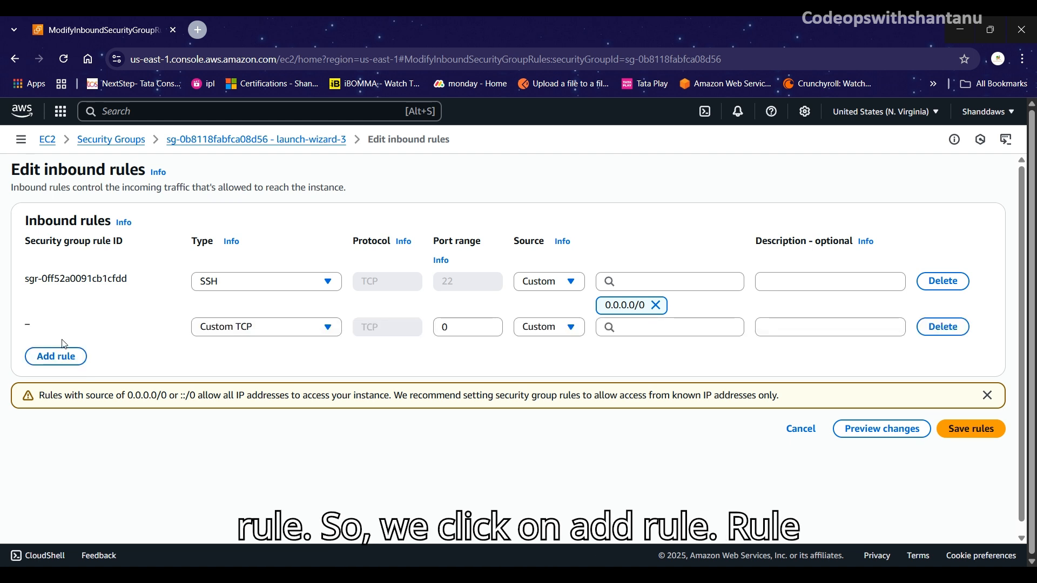
left_click(311, 330)
scroll(260, 483, "down", 3)
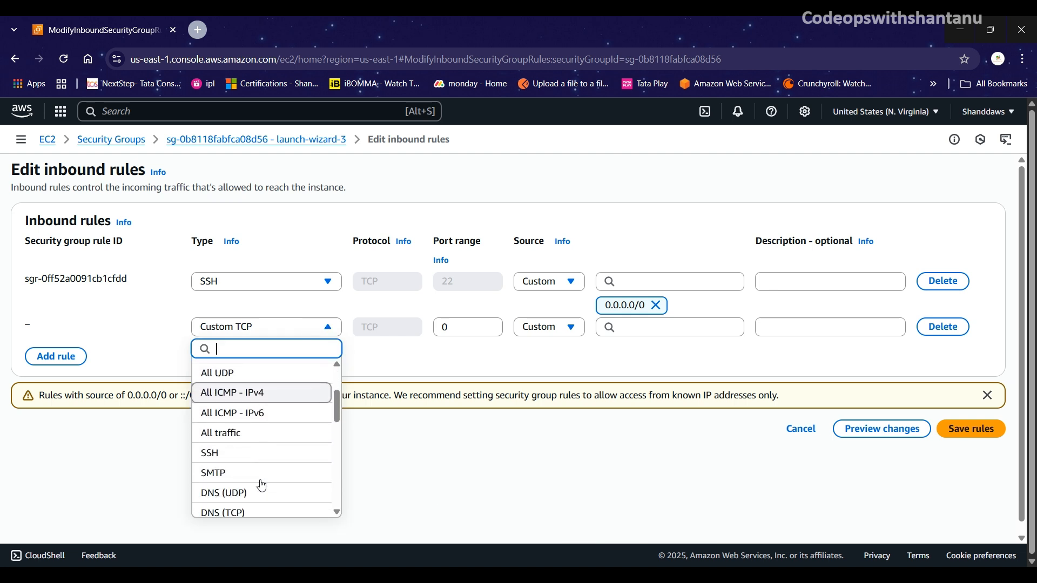
scroll(262, 486, "down", 3)
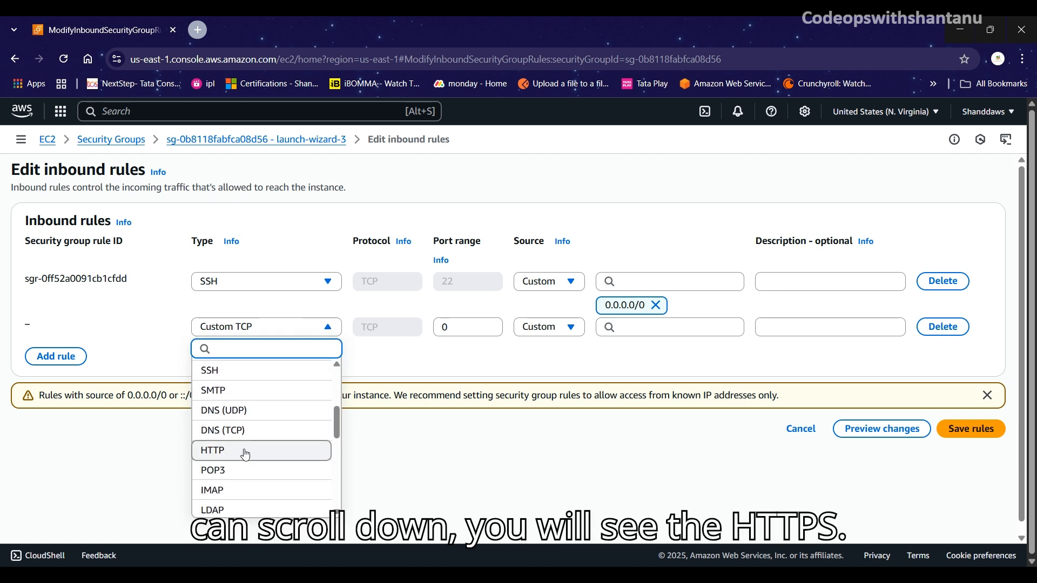
left_click(246, 453)
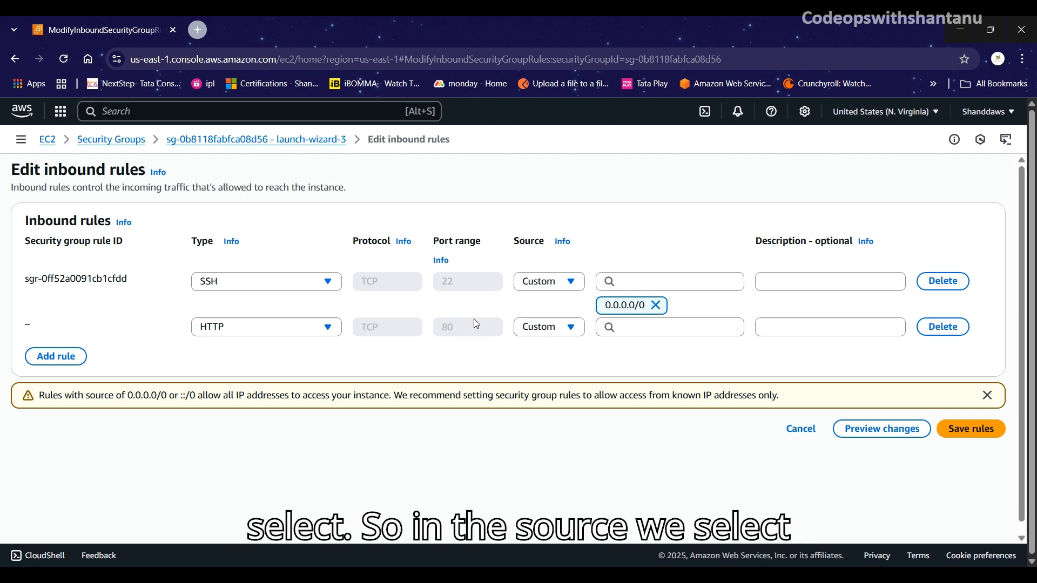
left_click(565, 328)
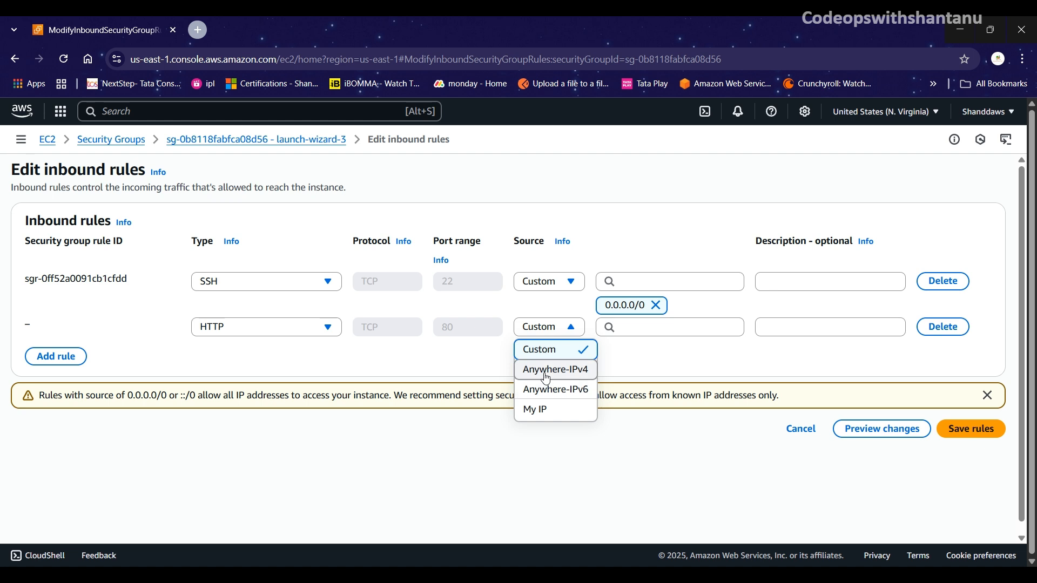
left_click(548, 372)
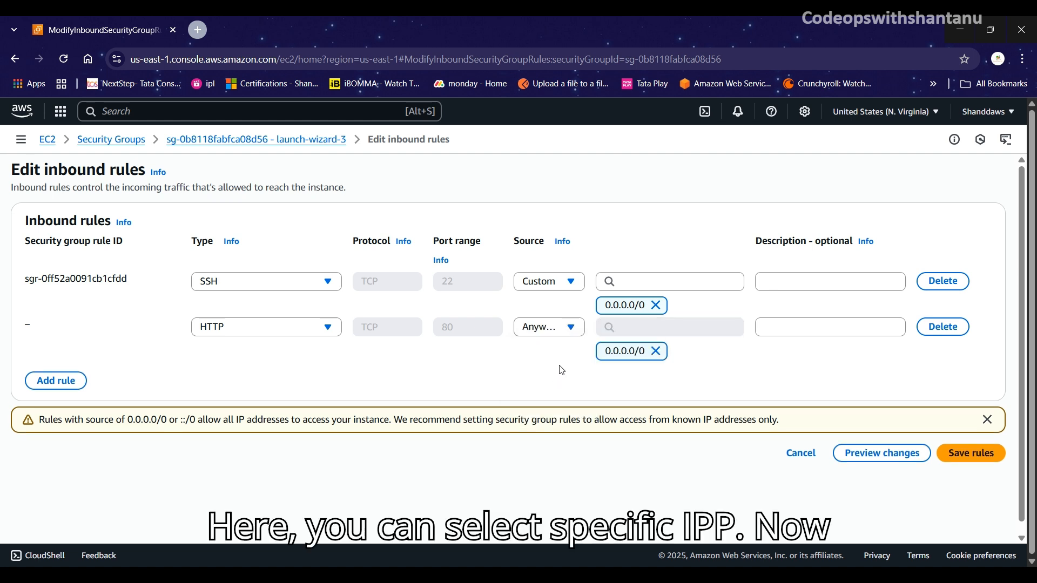
left_click(560, 333)
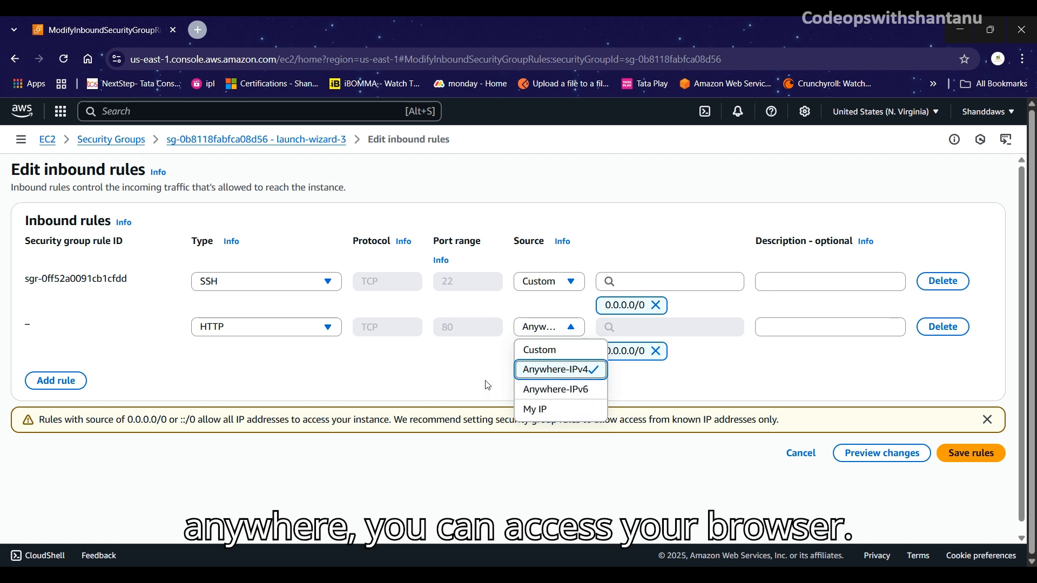
left_click(562, 334)
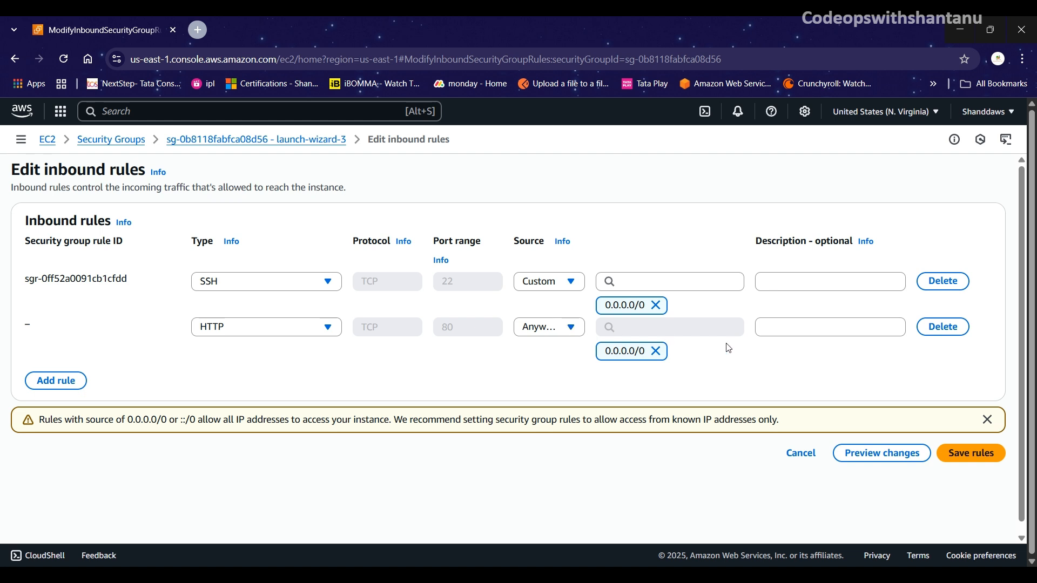
Step: Save the inbound rules, then open the instance's EC2 Instance Connect page as ec2-user over public IP
left_click(975, 458)
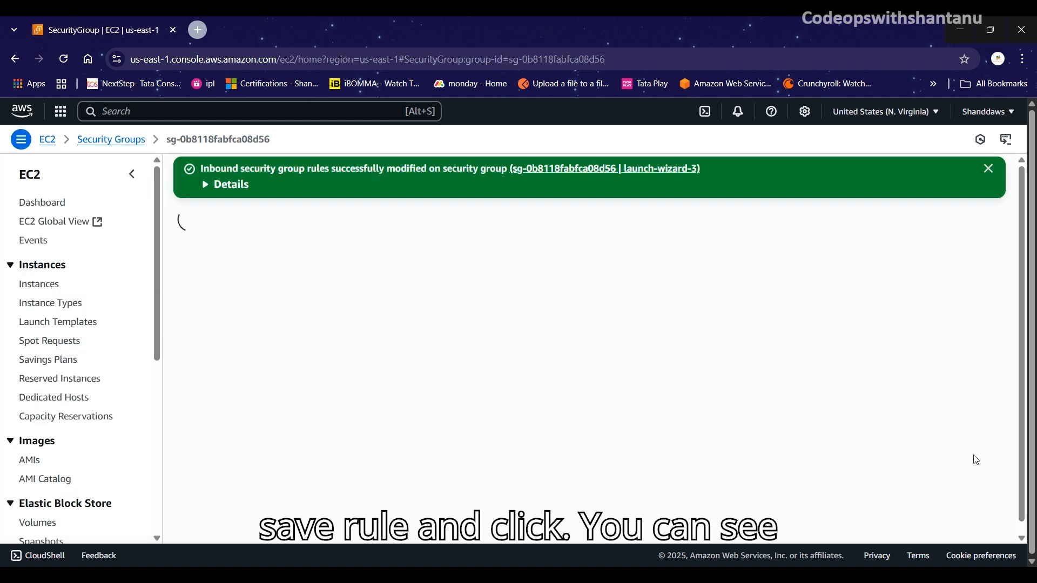
scroll(532, 393, "down", 1)
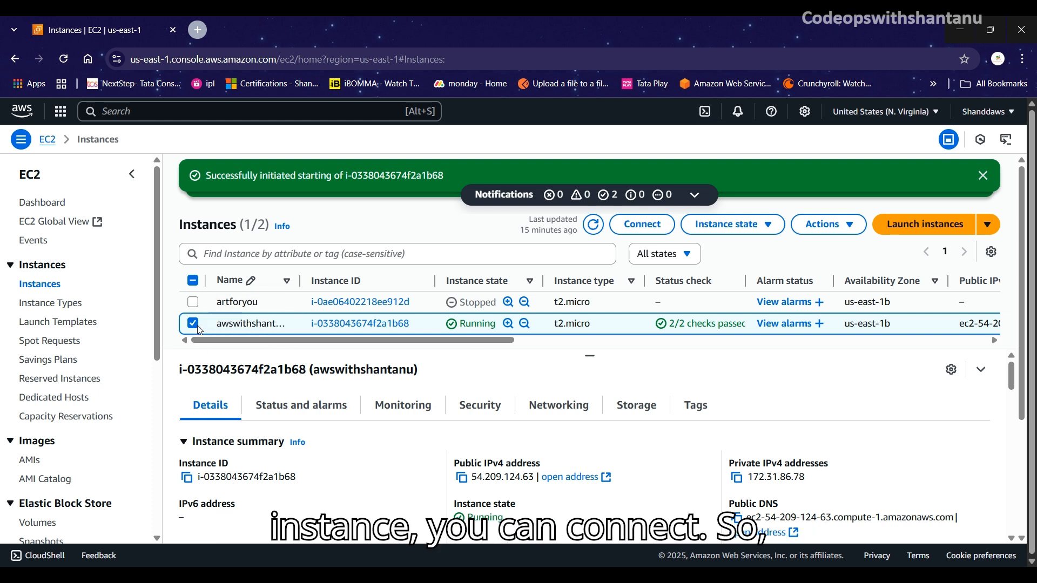
left_click(647, 229)
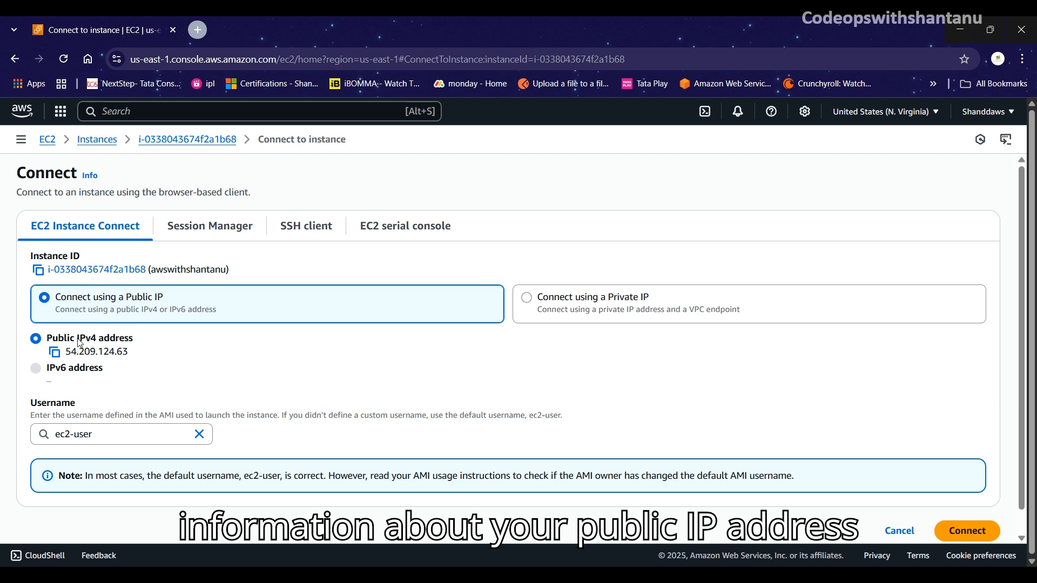
left_click_drag(58, 339, 135, 340)
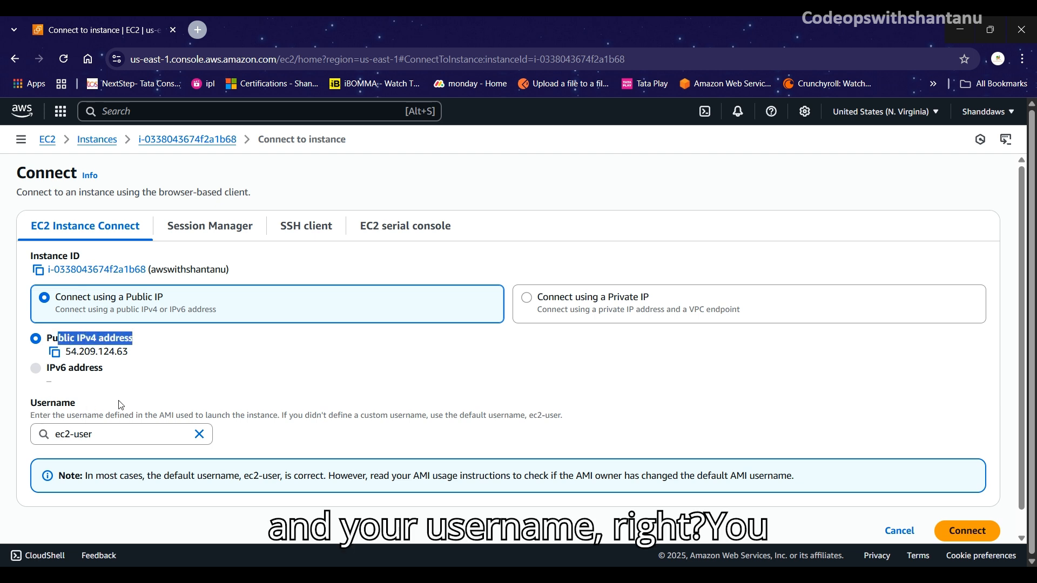
left_click(193, 352)
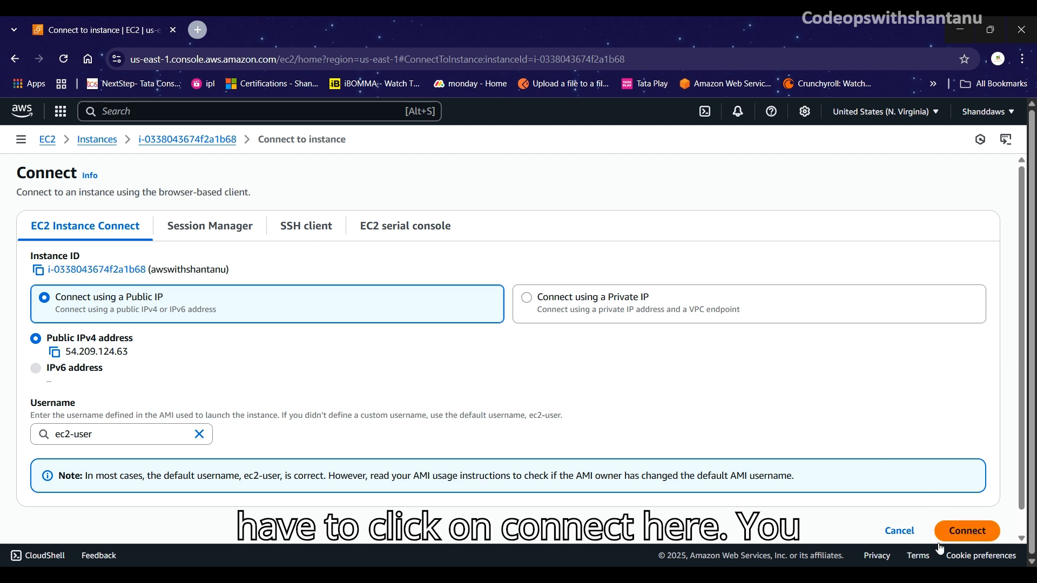
Step: Open an EC2 Instance Connect terminal and run sudo yum update -y
left_click(978, 535)
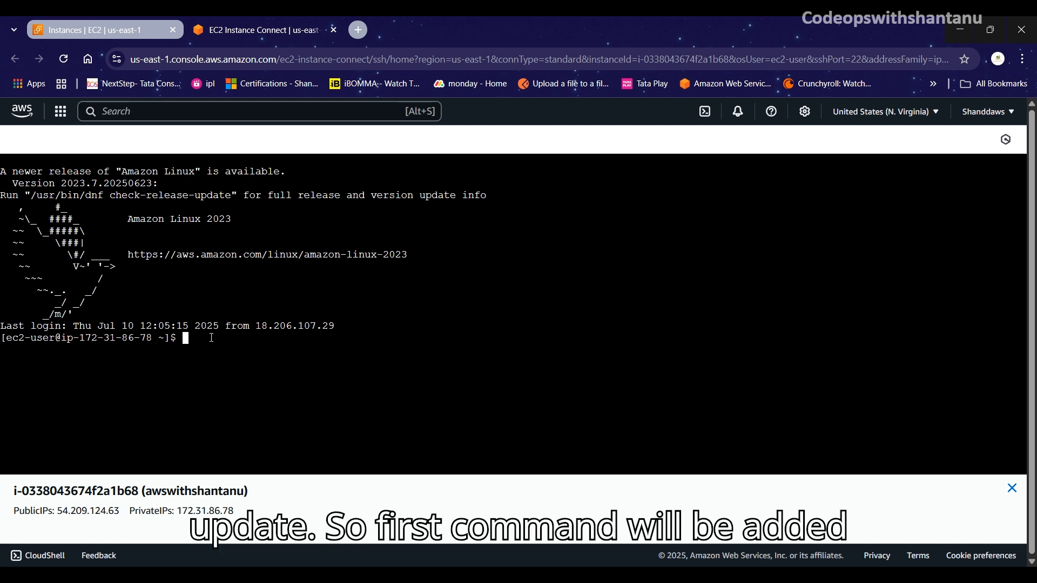
type("sudo ")
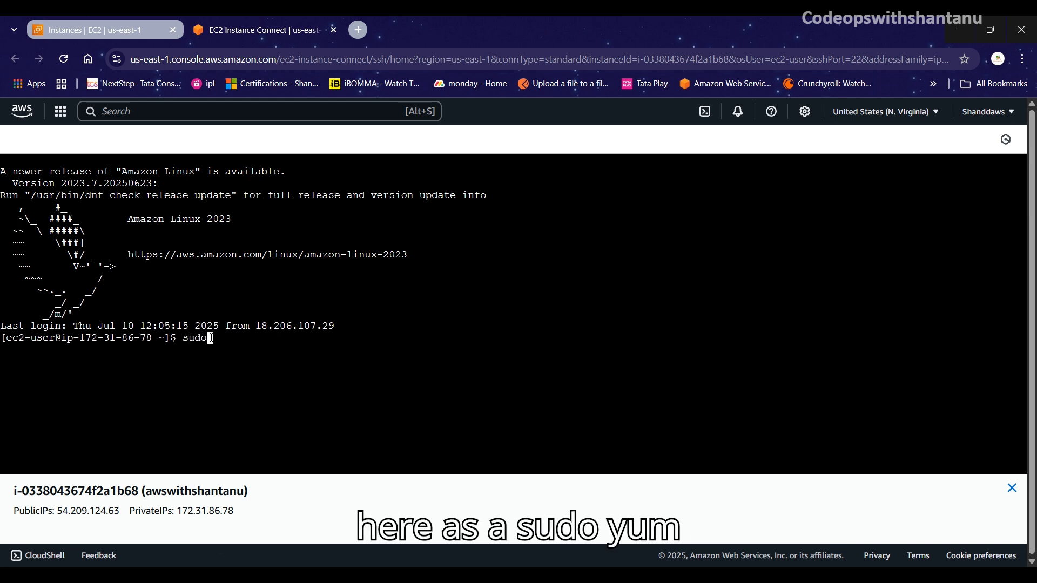
type("yum ")
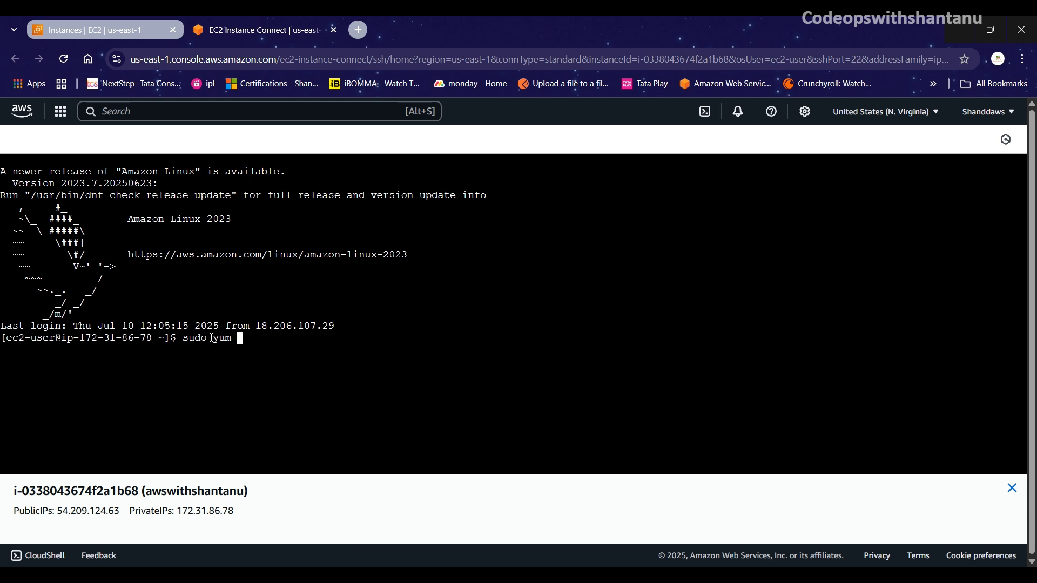
type("updat")
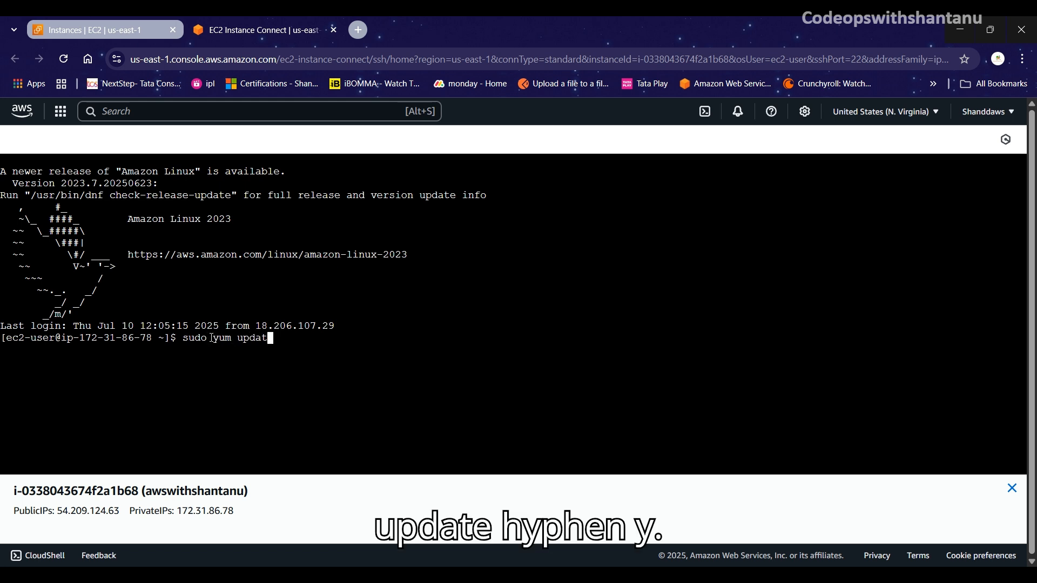
type("e -y")
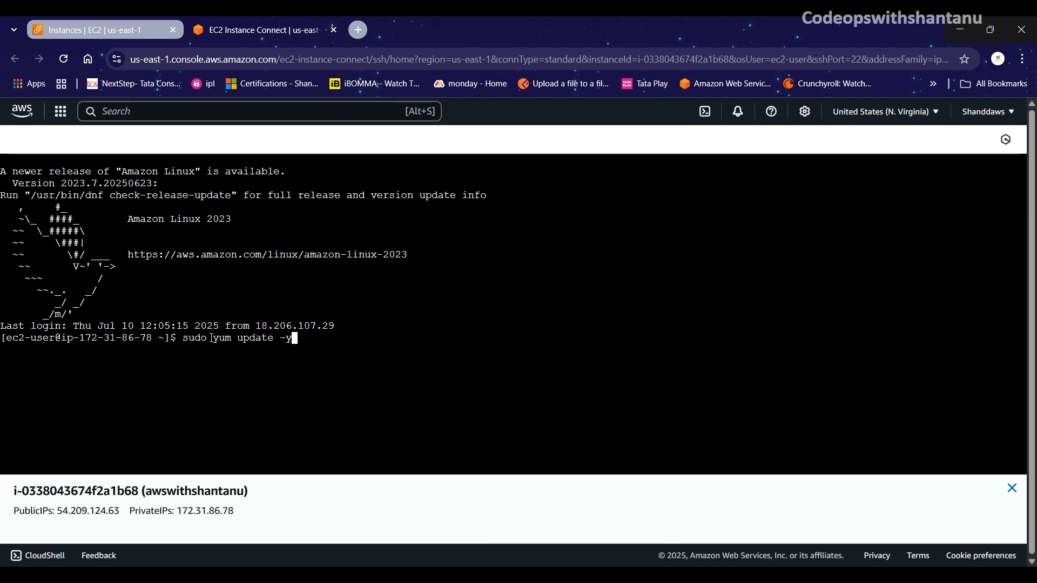
key("Return")
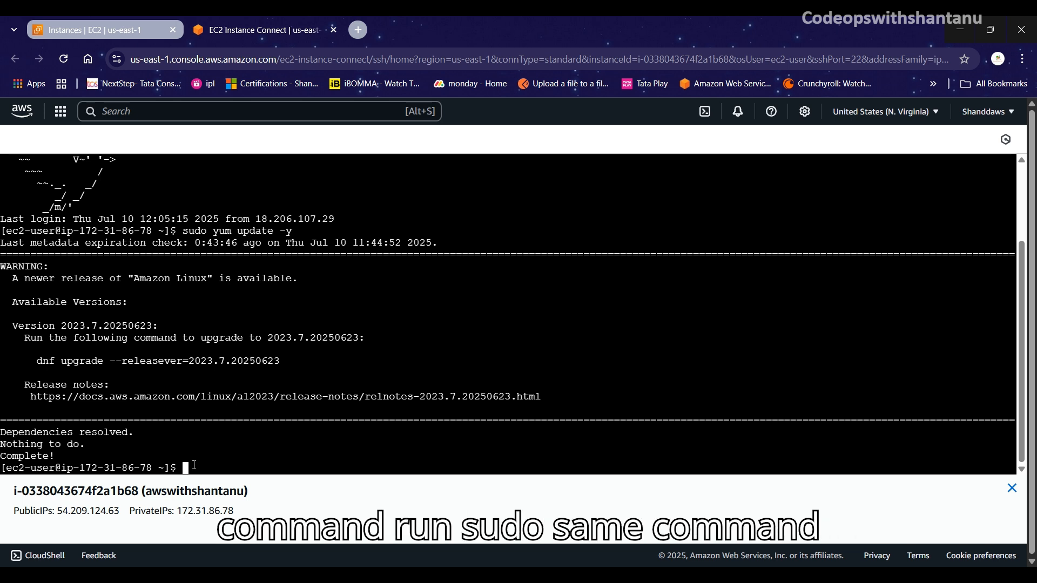
Step: Run sudo yum install httpd -y, which reports httpd already installed, and enter the httpd start command
type("sudo yu")
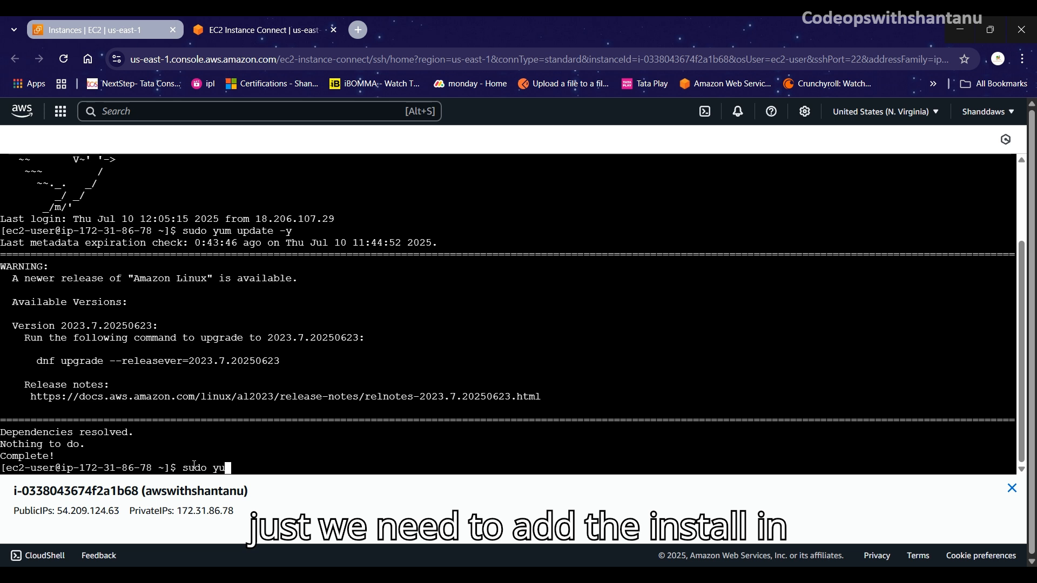
type("m ins")
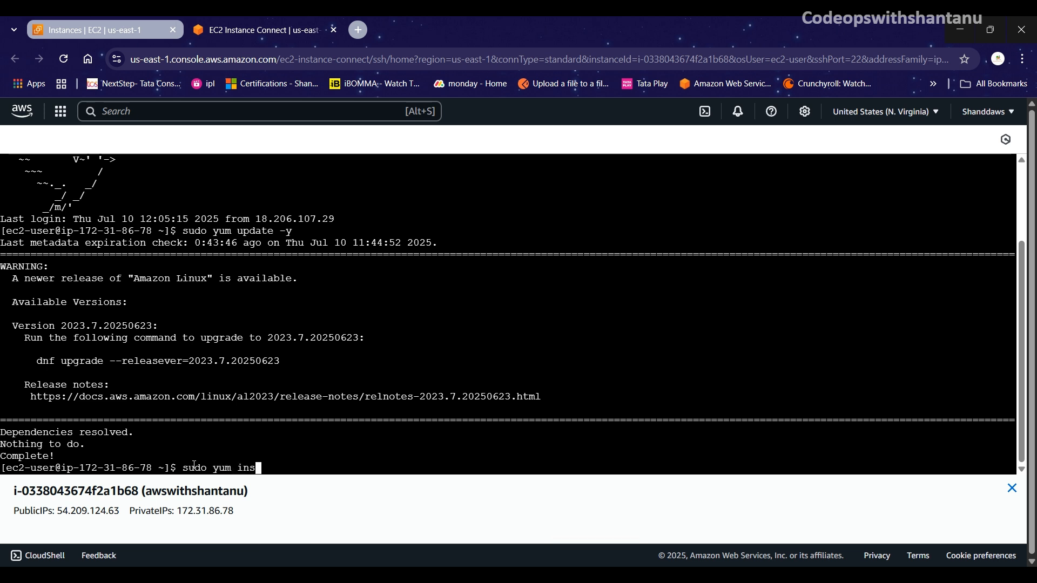
type("tall h")
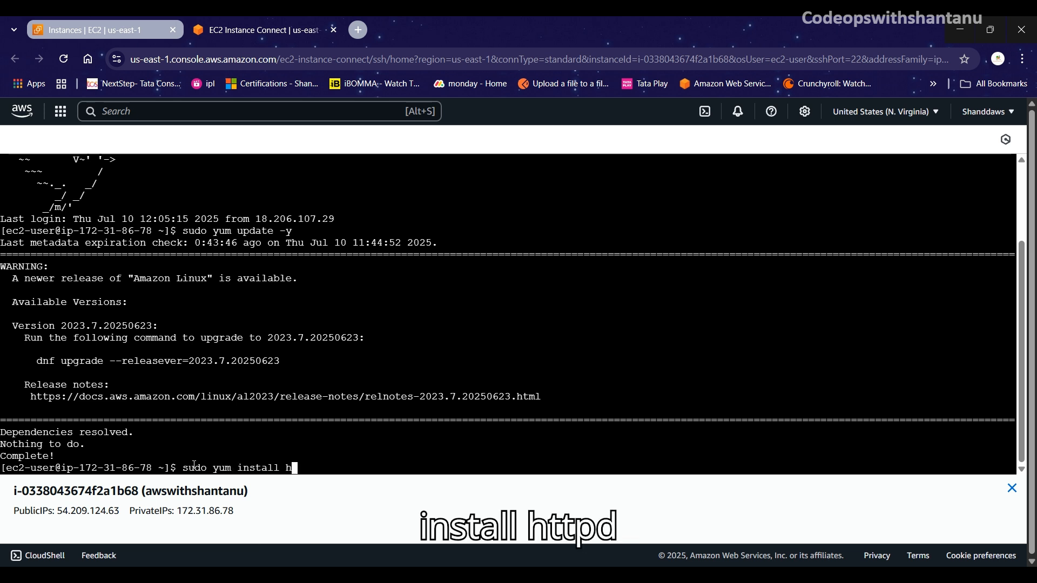
type("ttpd -y")
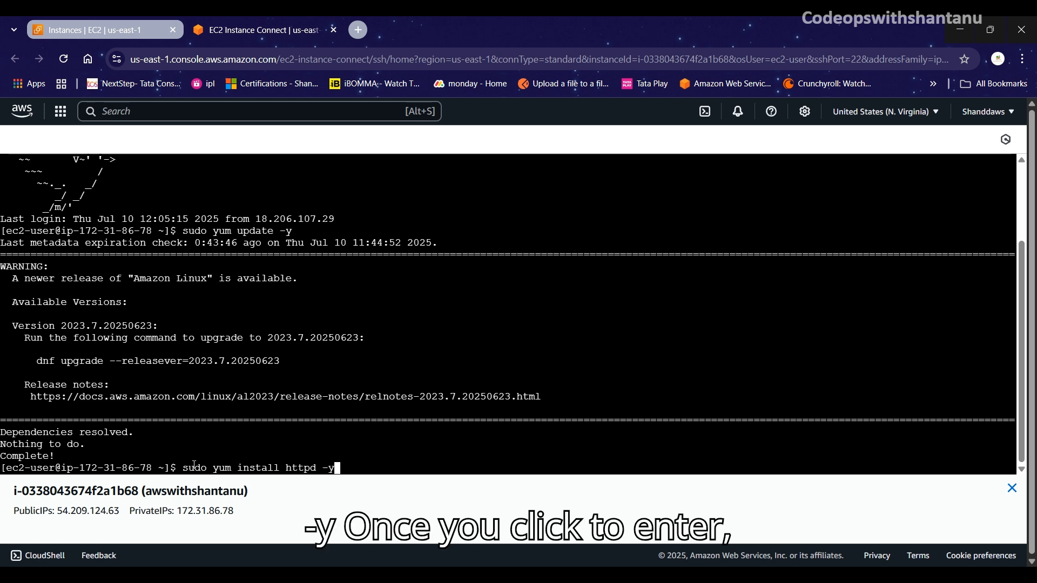
key("Return")
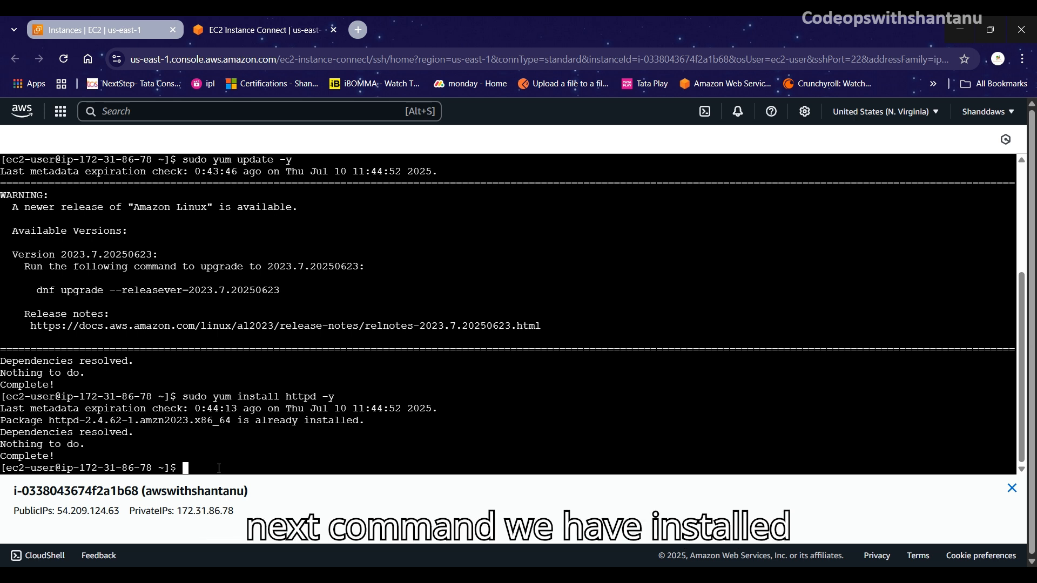
type("sudo ")
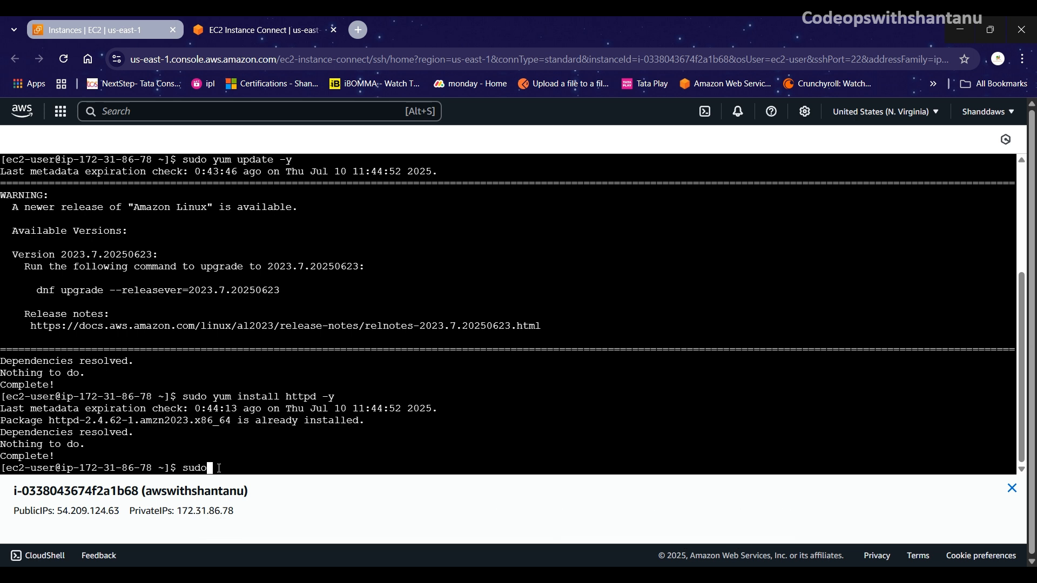
type("sys")
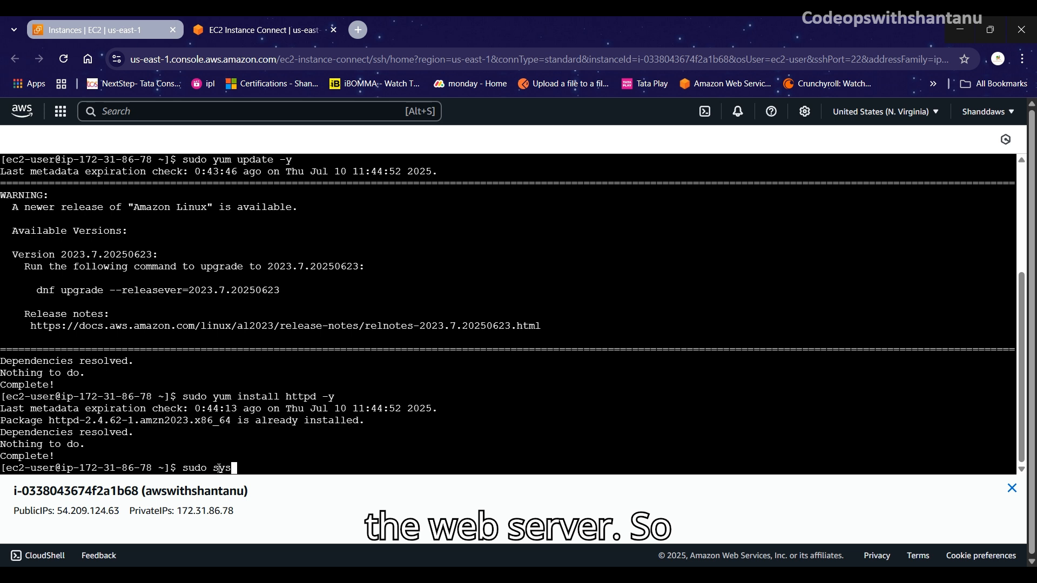
type("temctl ")
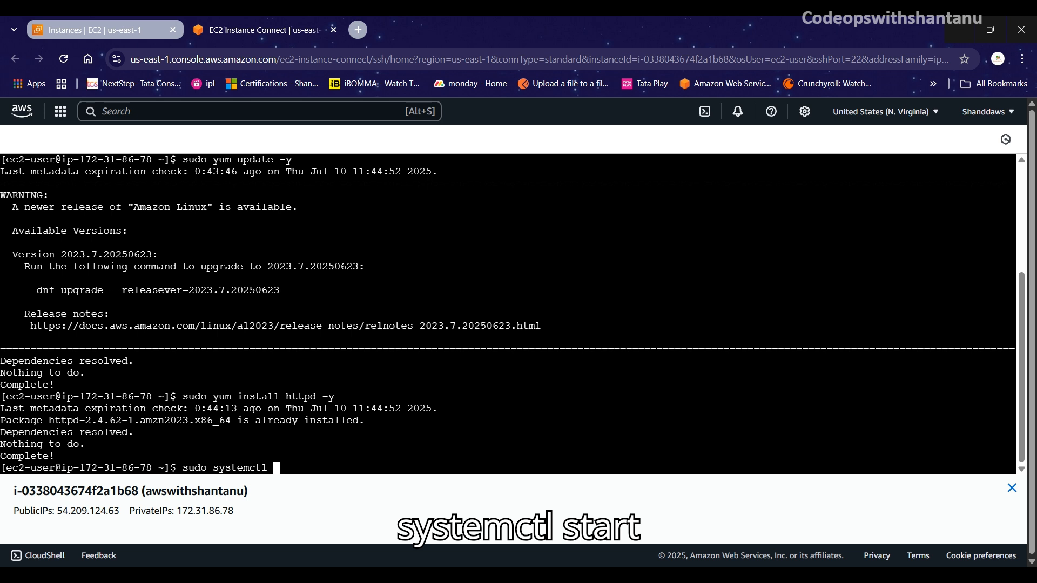
type("start ")
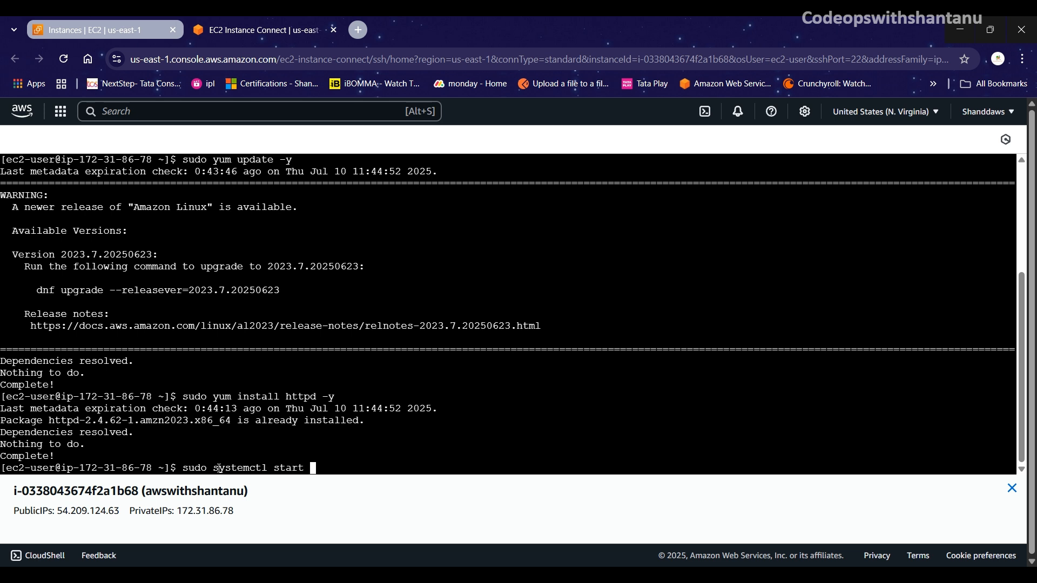
type("httpd")
Step: Run sudo systemctl start httpd, then sudo systemctl enable httpd for launch at boot
key("Return")
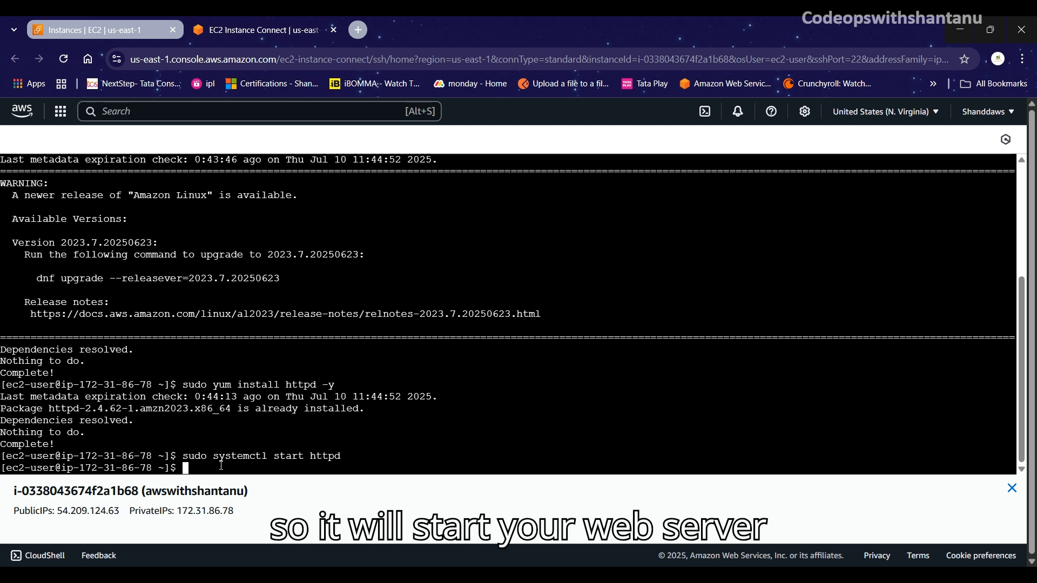
key("Up")
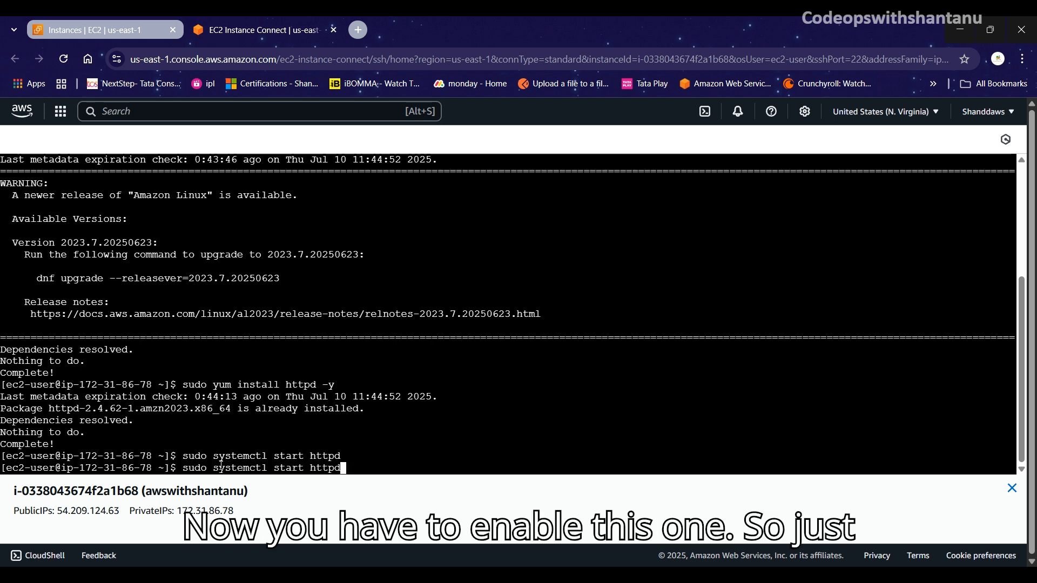
key("Left")
key("Left")
key("Left")
key("Left")
key("Left")
key("Left")
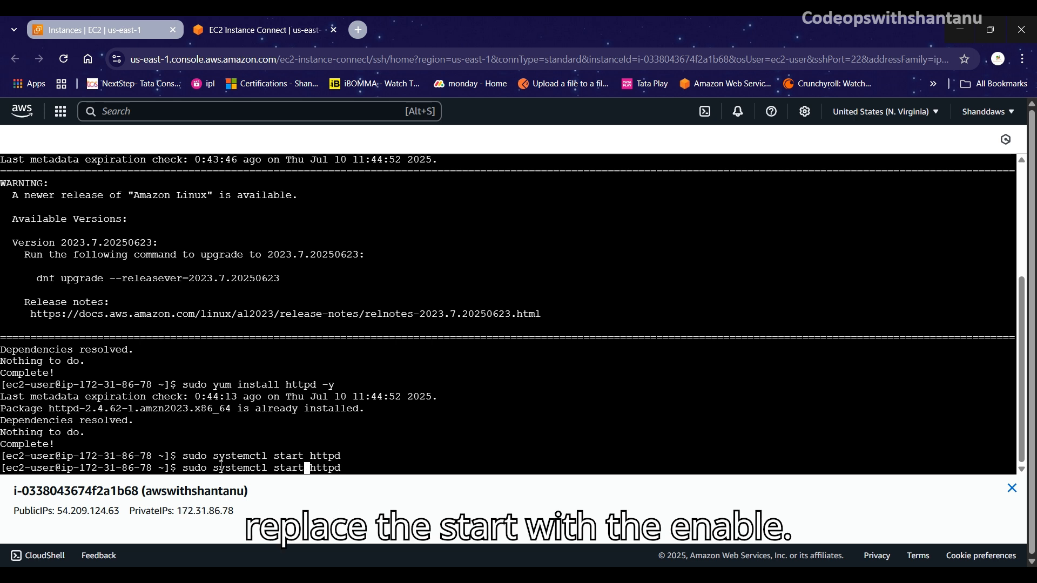
key("BackSpace")
key("BackSpace")
key("BackSpace")
key("BackSpace")
key("BackSpace")
type("e")
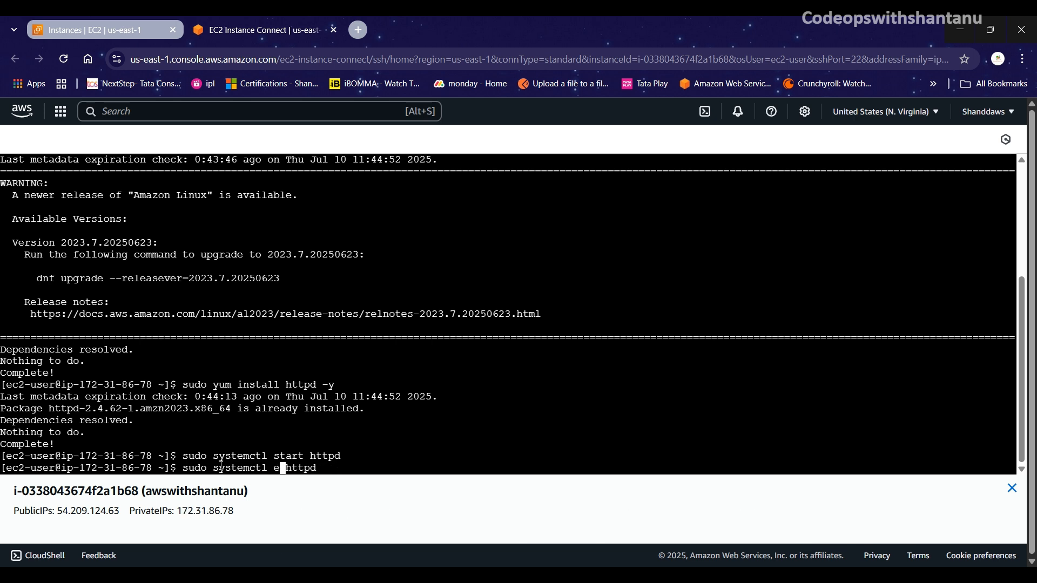
type("nable")
key("Return")
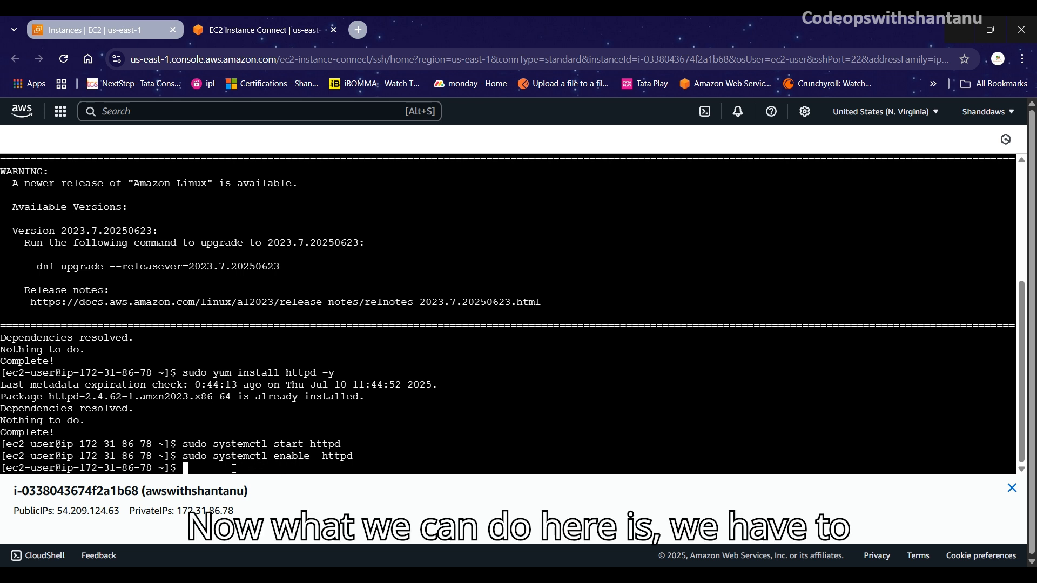
Step: Echo the 'hello viewer' channel greeting into sudo tee/var/www/html/index.html, which fails with command not found
type("echo ")
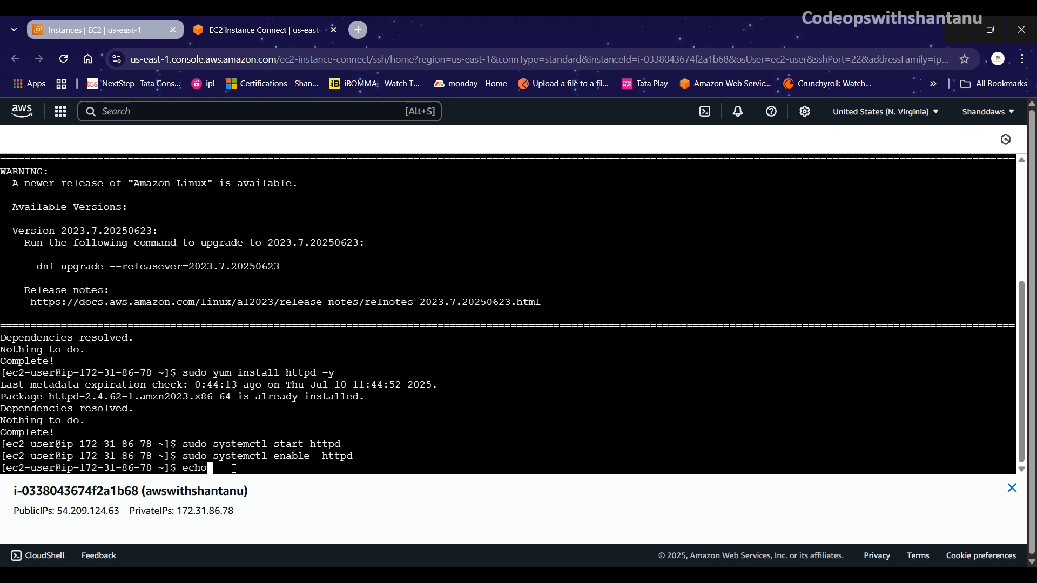
type("\" h")
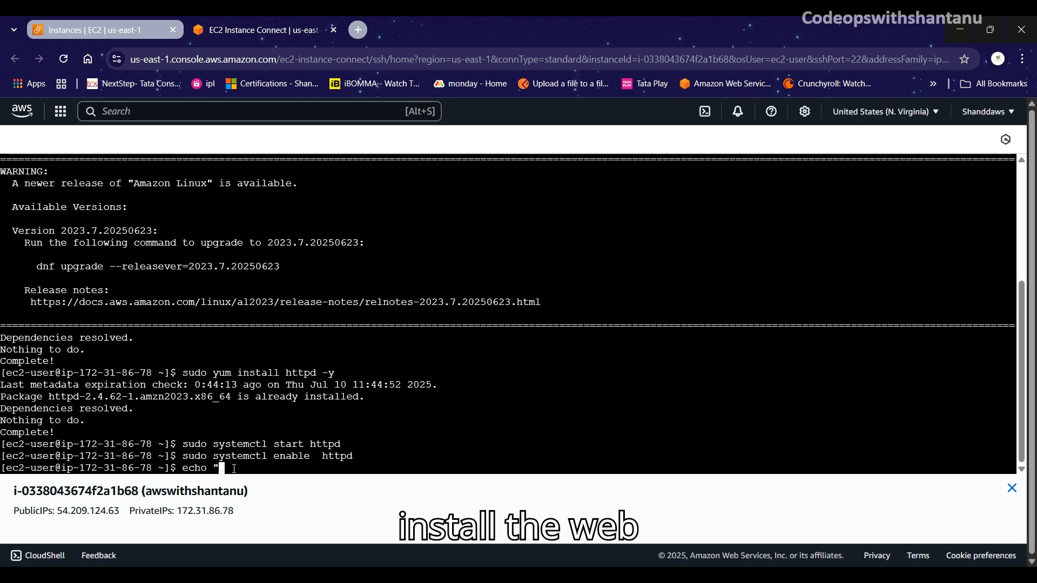
key("BackSpace")
key("BackSpace")
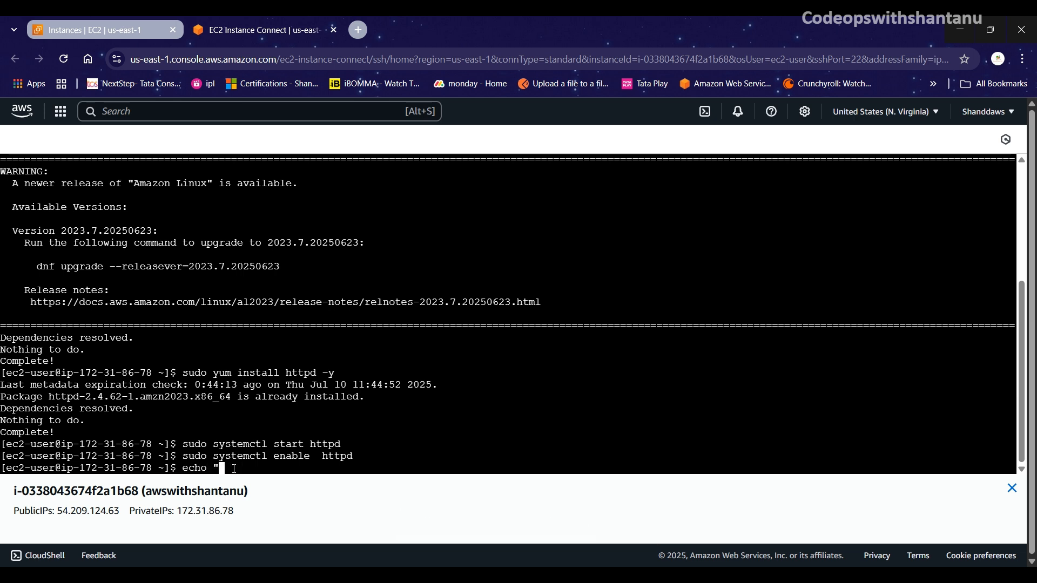
type("hello")
key("BackSpace")
key("BackSpace")
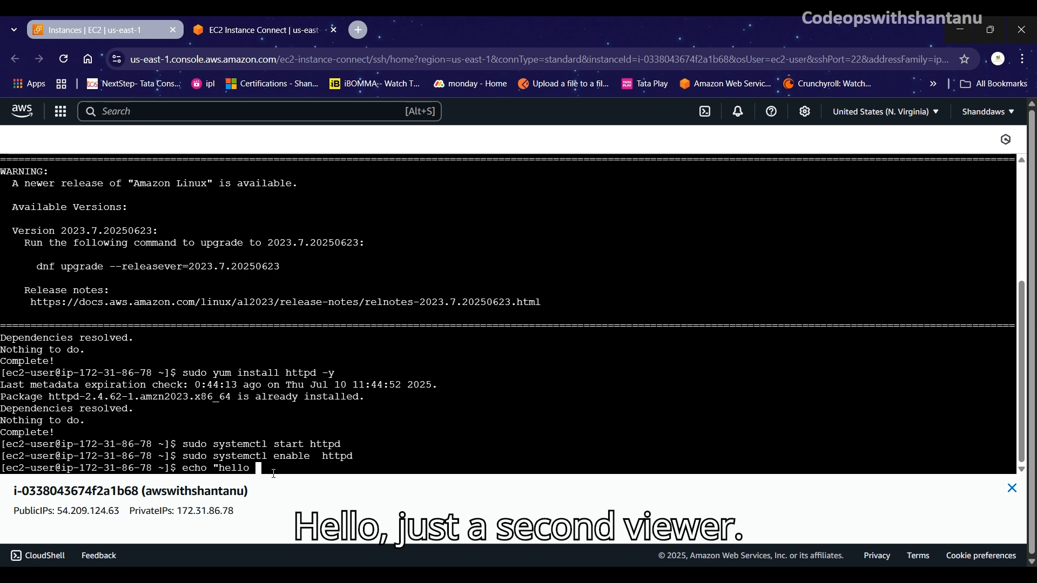
type("viewer ")
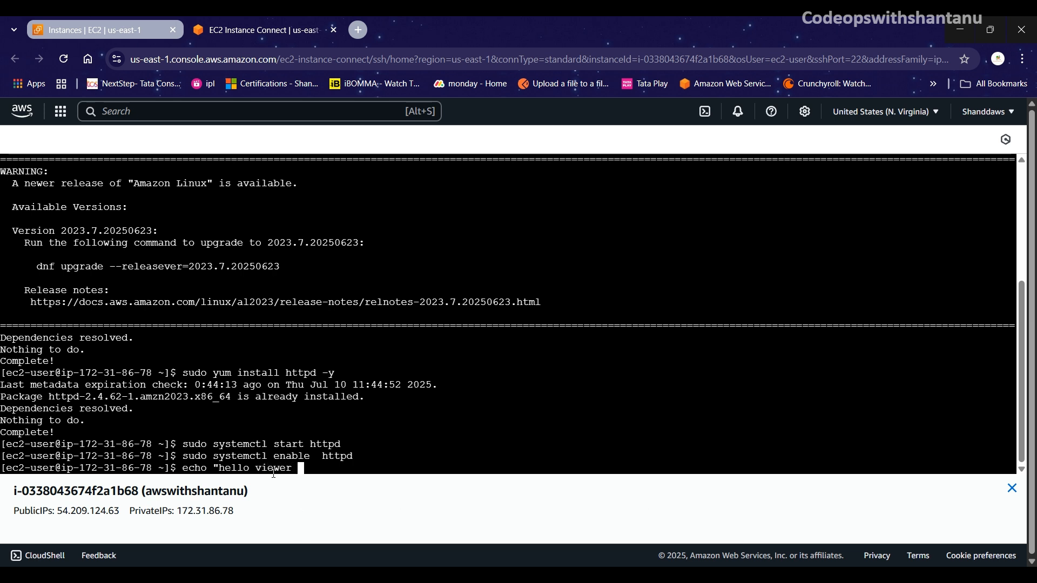
type("of cop")
key("BackSpace")
key("BackSpace")
type("eopswith shantanu yt channe")
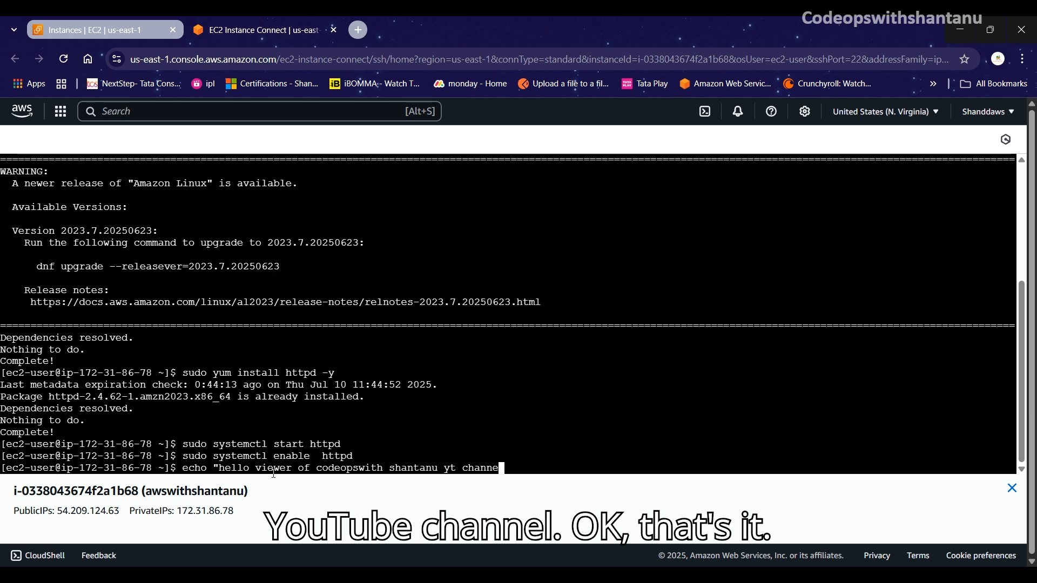
type("l\"")
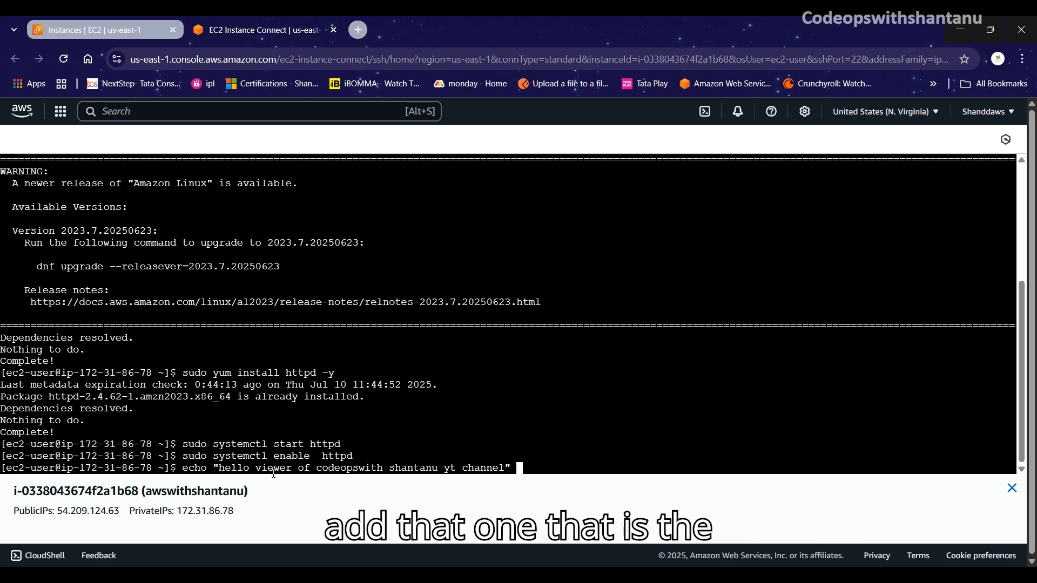
type("| ")
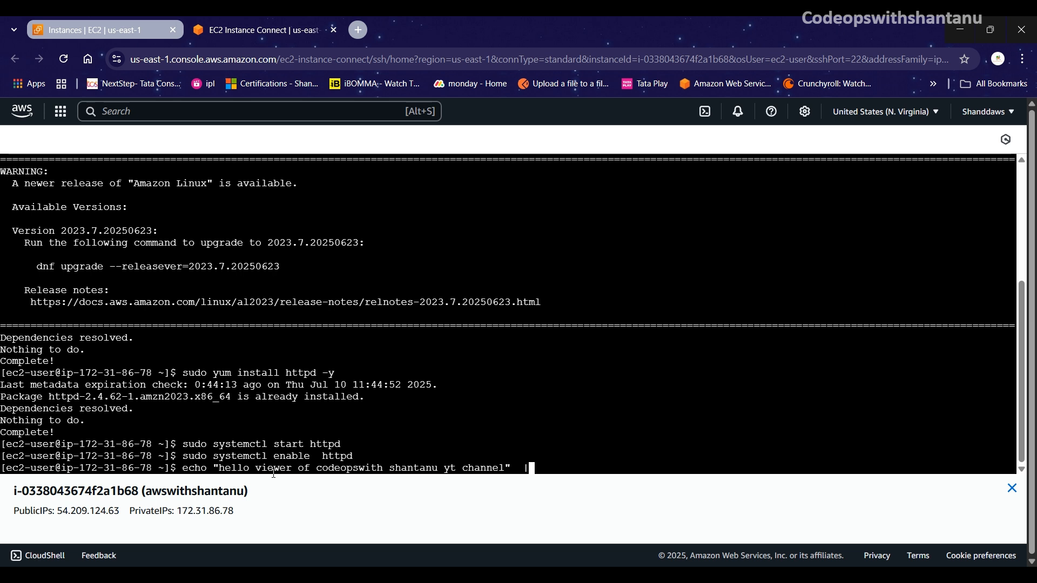
type("sudo tee/")
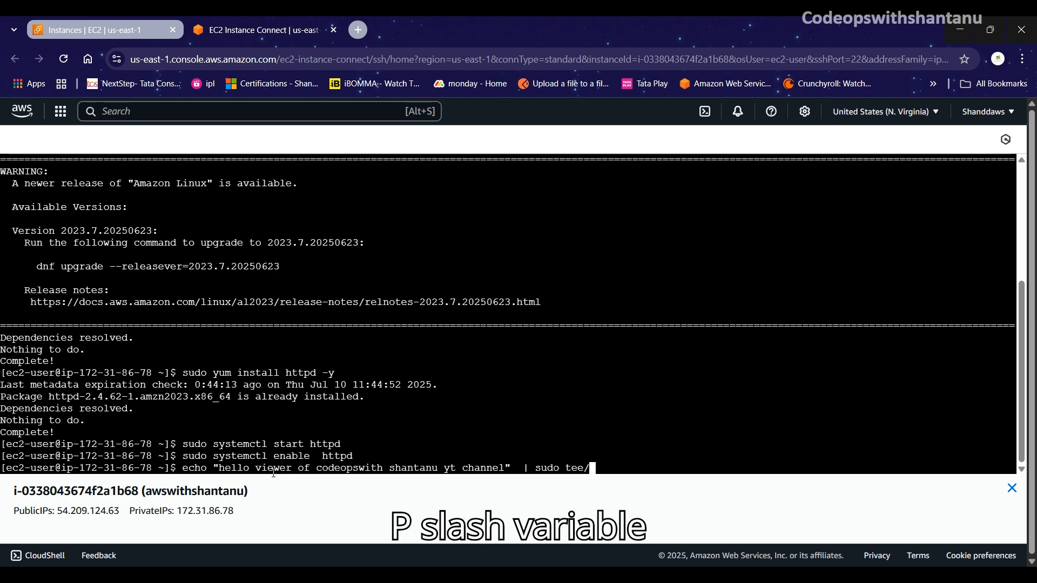
type("var/")
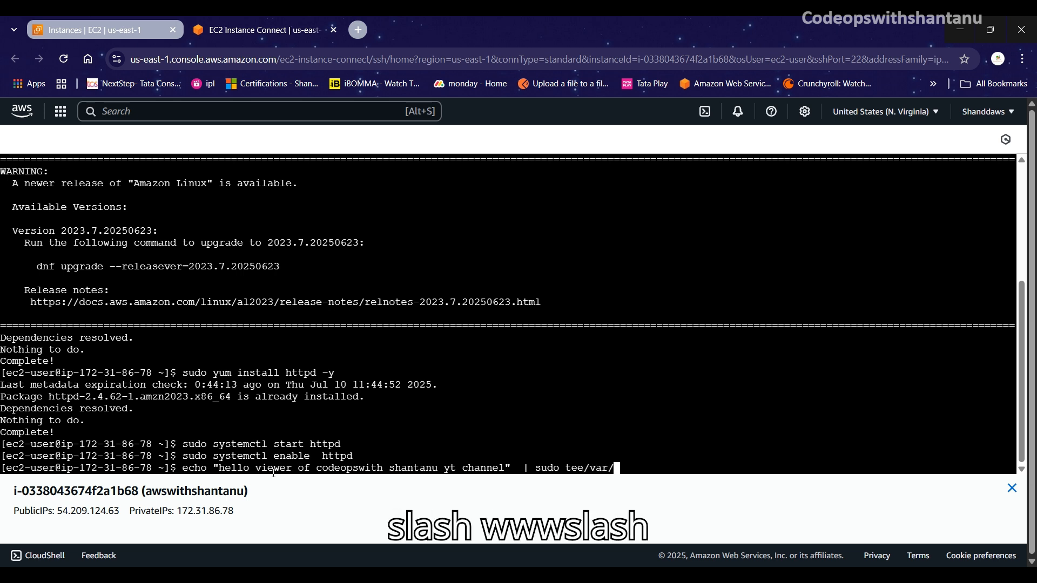
type("www/html")
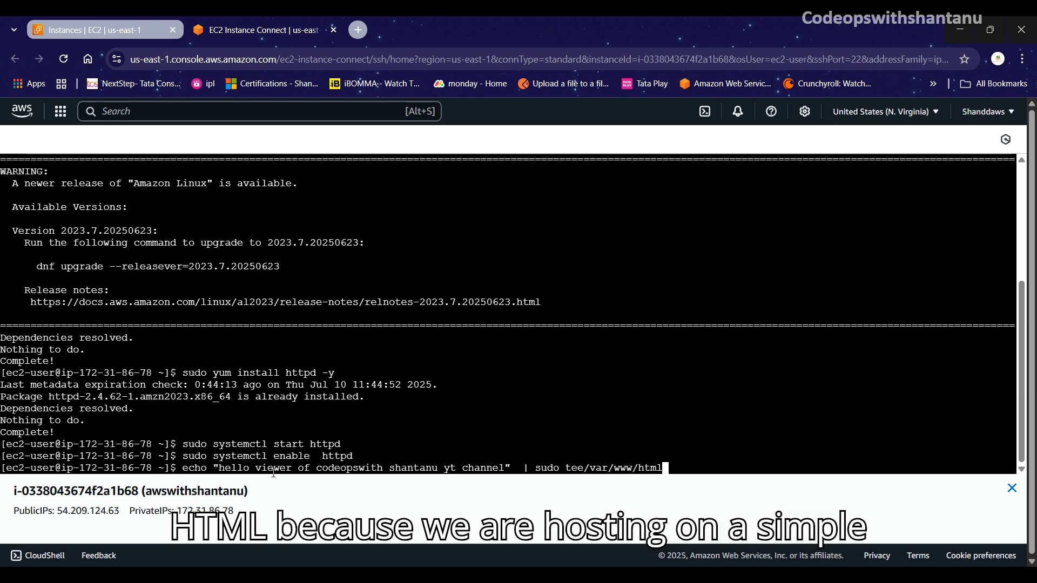
type("/")
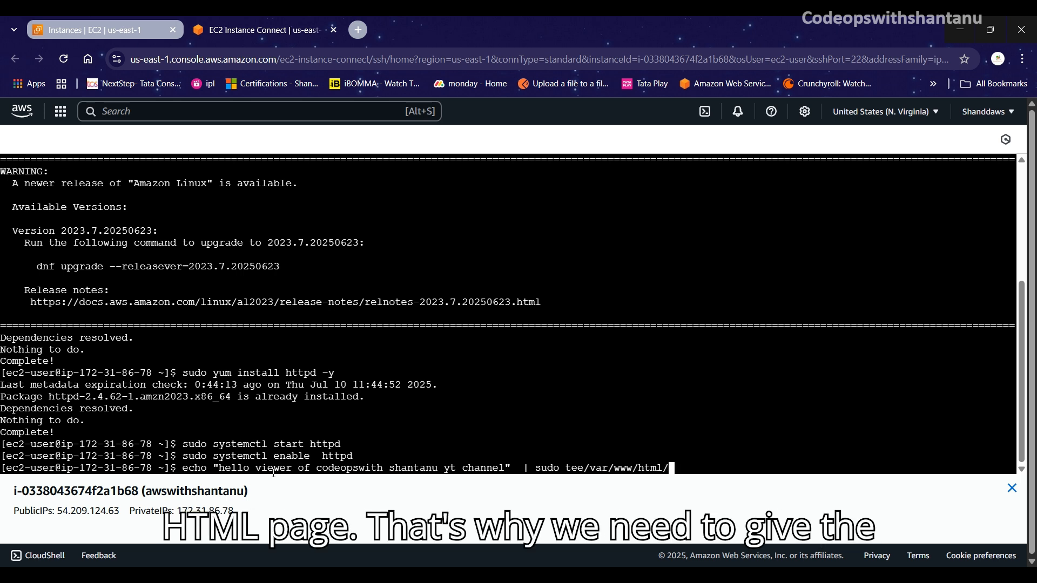
type("index.h")
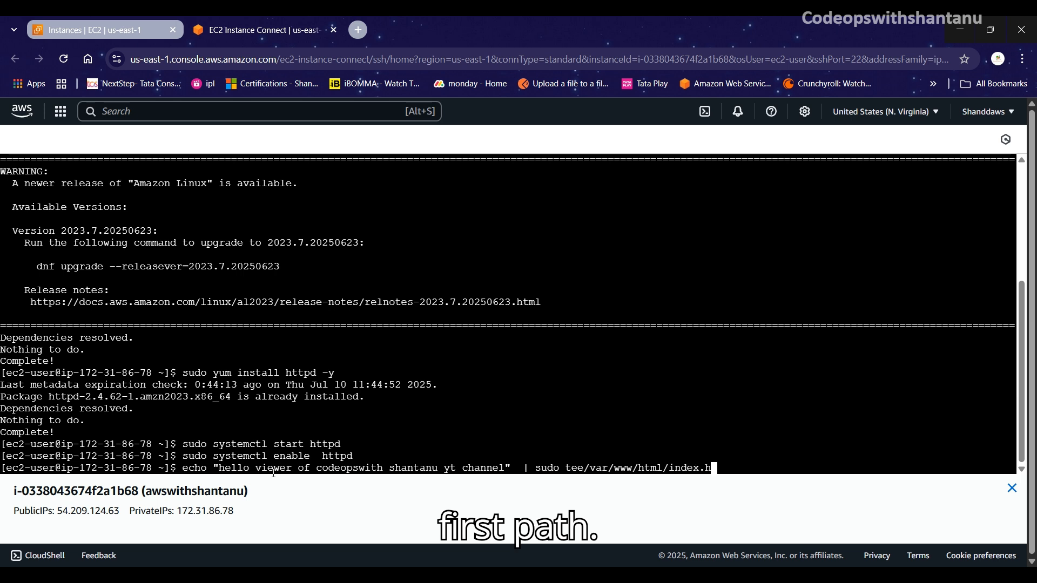
type("tml")
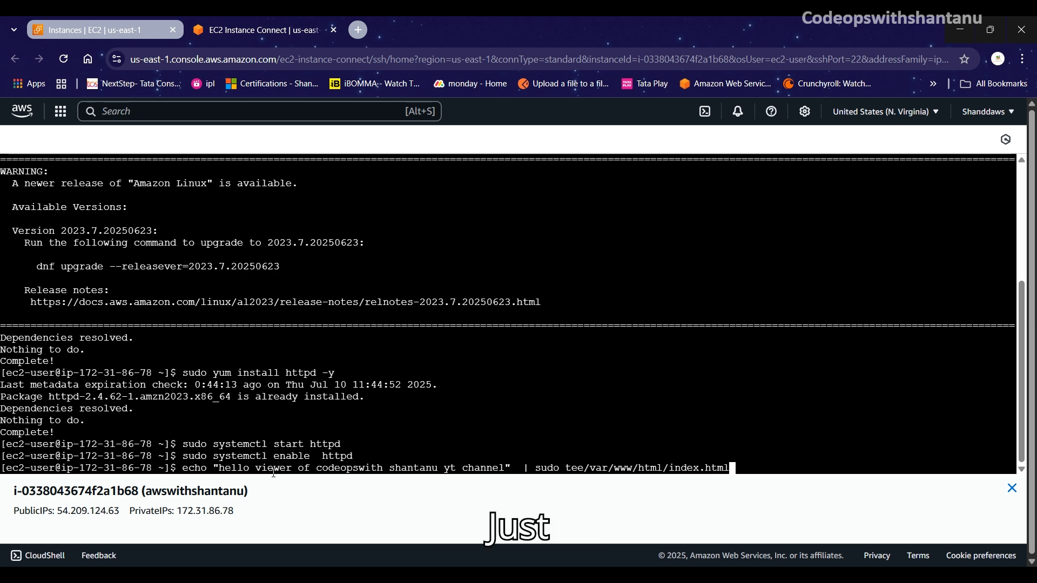
key("Return")
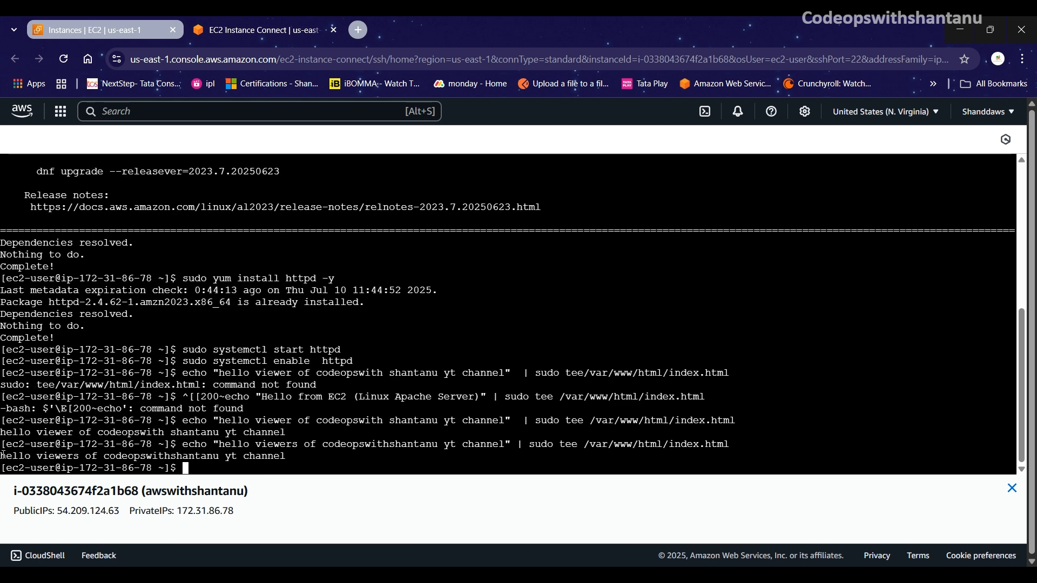
Step: Confirm the greeting was written to index.html, then return to the EC2 Instances browser tab
mouse_move(2, 455)
left_mouse_down()
mouse_move(350, 461)
mouse_move(322, 461)
left_mouse_up()
left_click(321, 461)
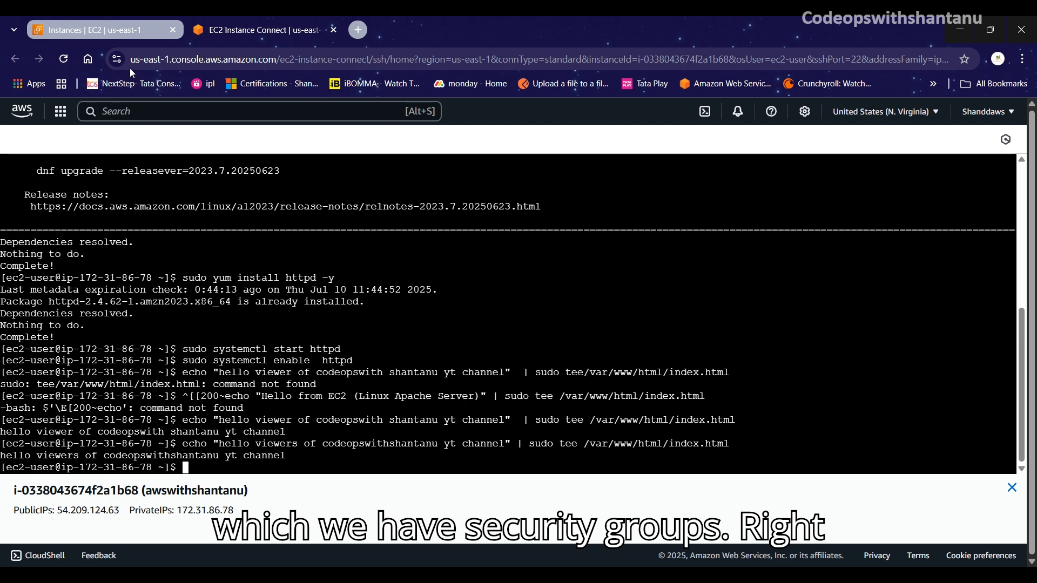
left_click(113, 31)
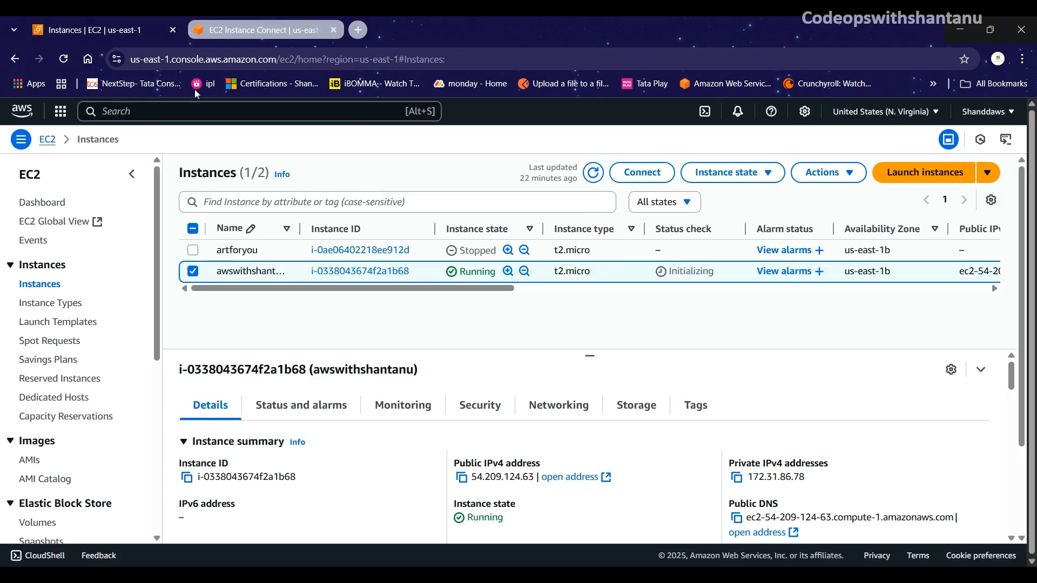
Step: Open the instance's details and review its security groups and rules
left_click(350, 272)
scroll(451, 442, "down", 10)
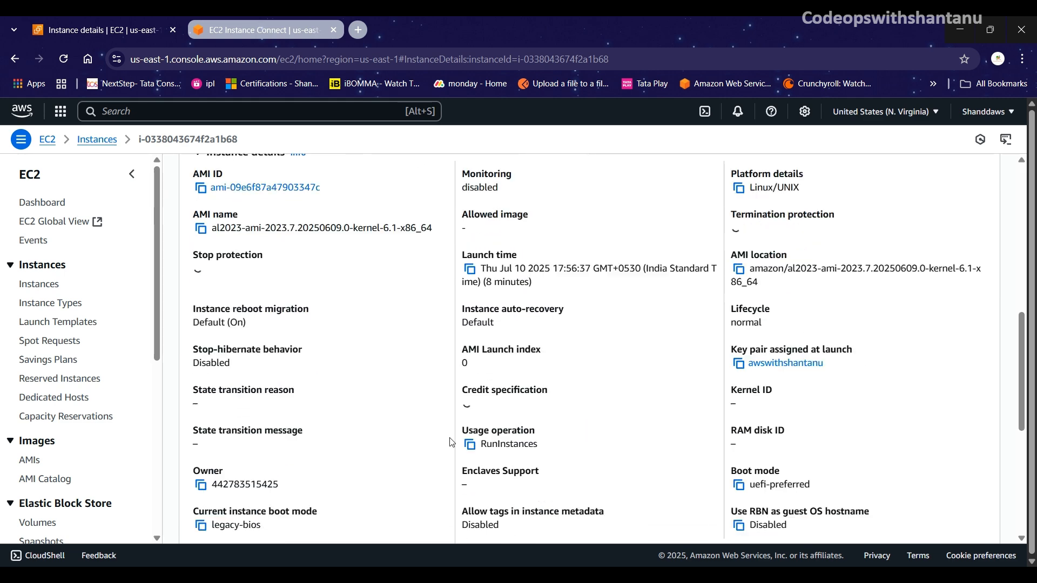
left_click(476, 172)
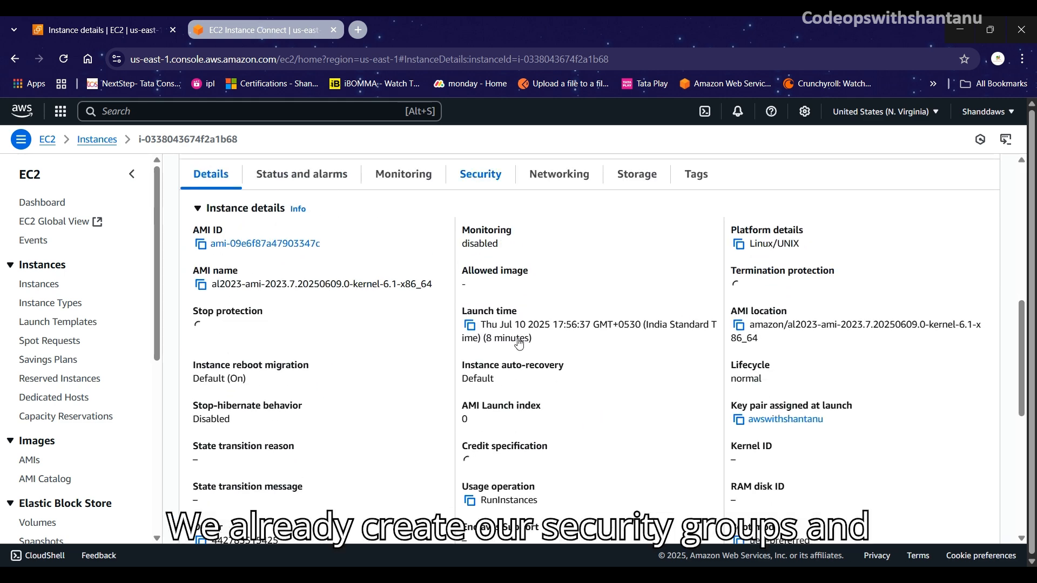
scroll(519, 345, "down", 2)
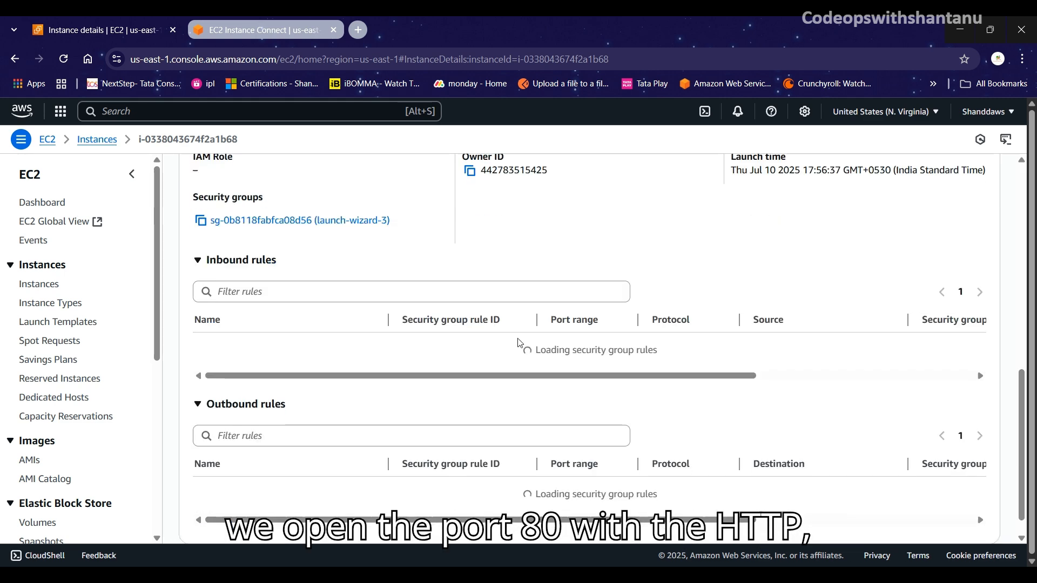
scroll(519, 343, "up", 4)
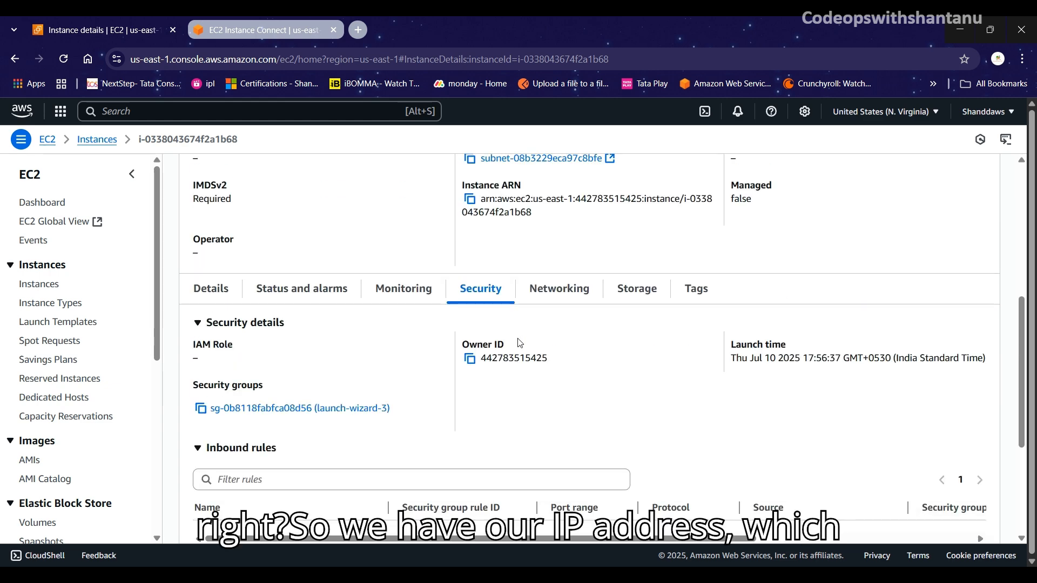
scroll(511, 307, "up", 5)
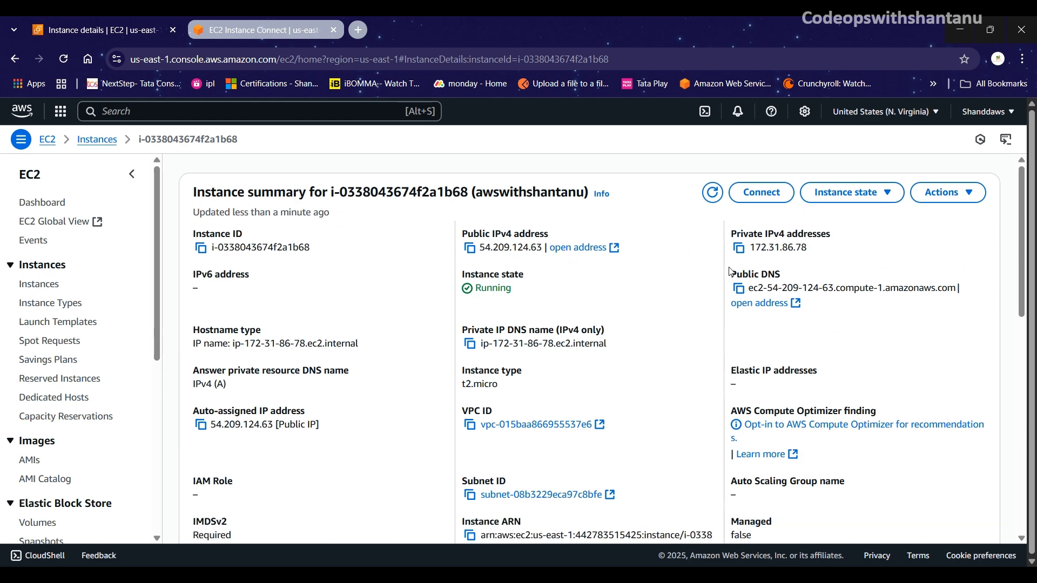
Step: Copy the public IPv4 address 54.209.124.63 and open it in a new browser tab
left_click(470, 248)
middle_click(578, 247)
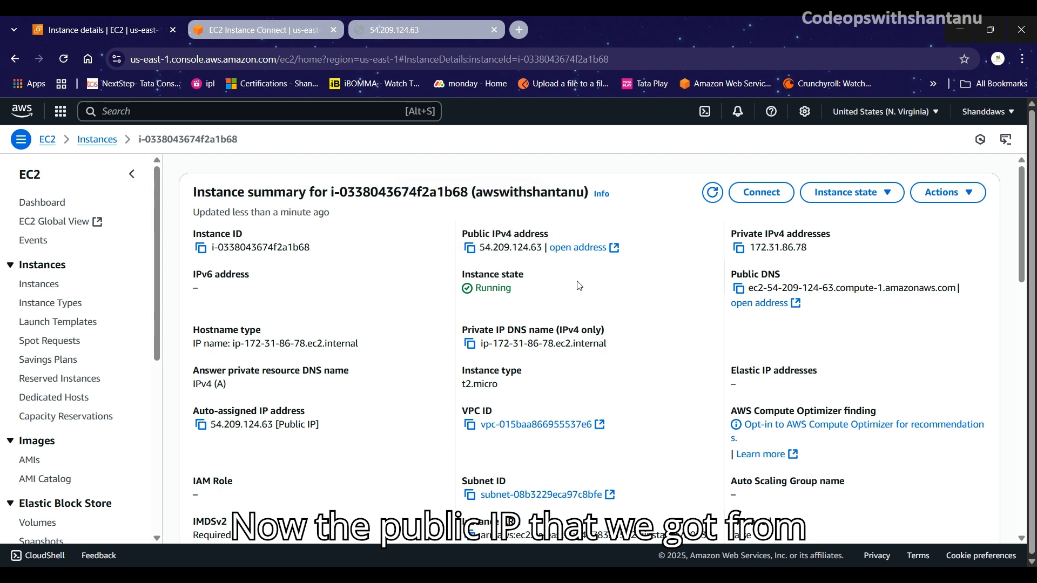
left_click_drag(463, 237, 546, 239)
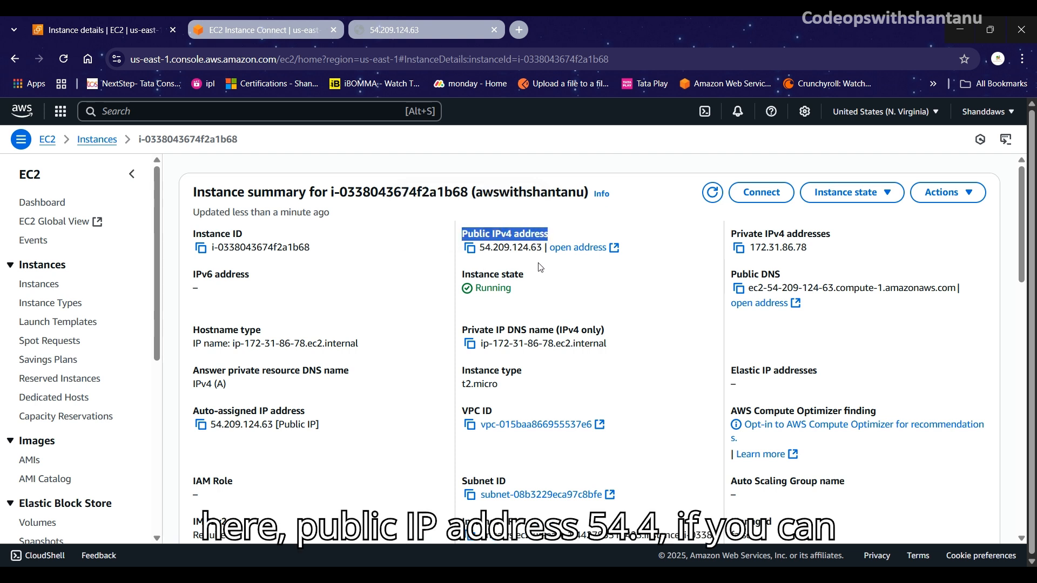
left_click(470, 248)
Step: Load the instance's public IP 54.209.124.63 in a new Chrome tab
left_click(519, 29)
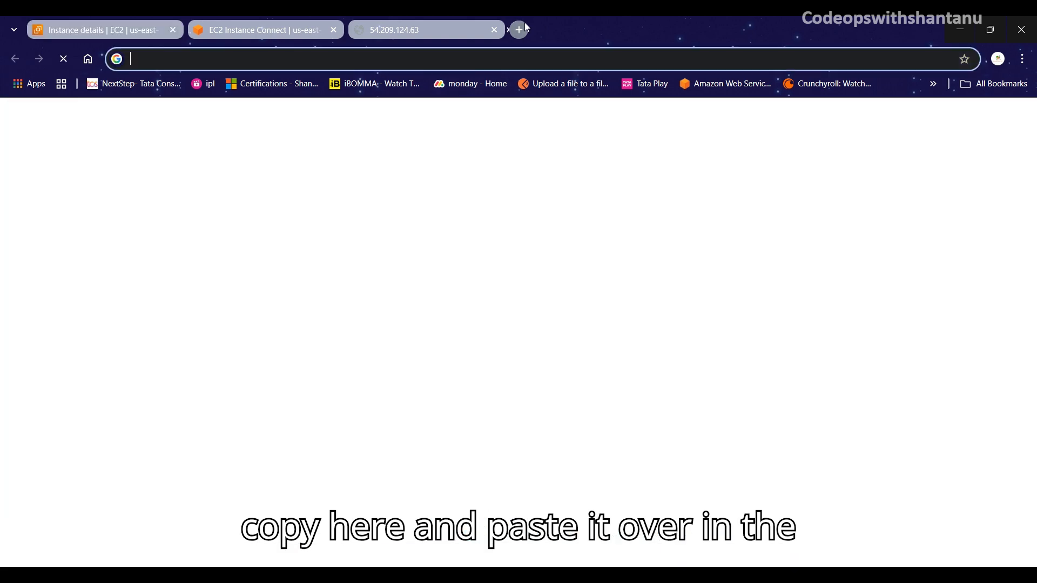
left_click(388, 58)
key("ctrl+v")
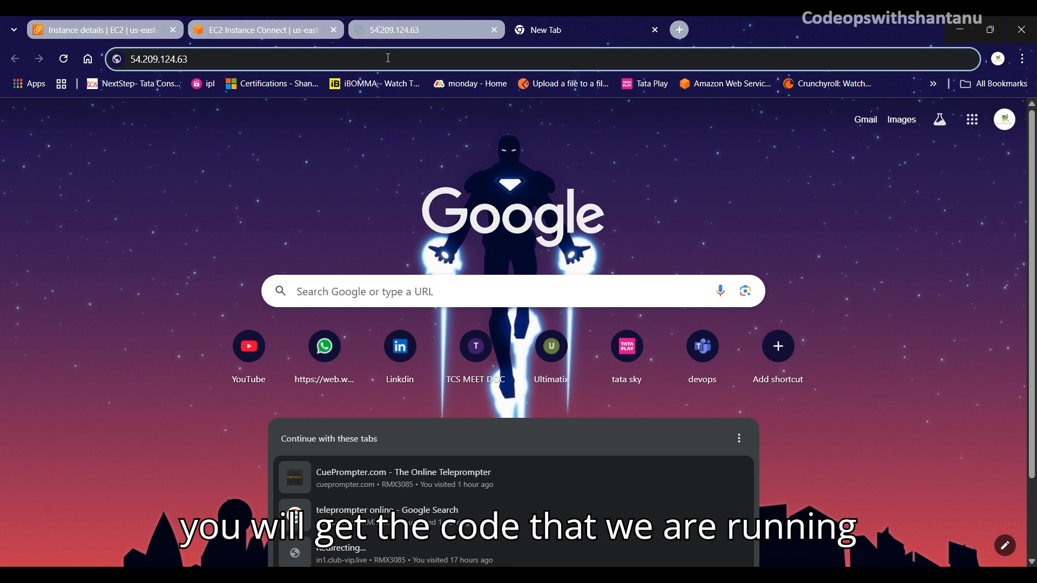
key("Return")
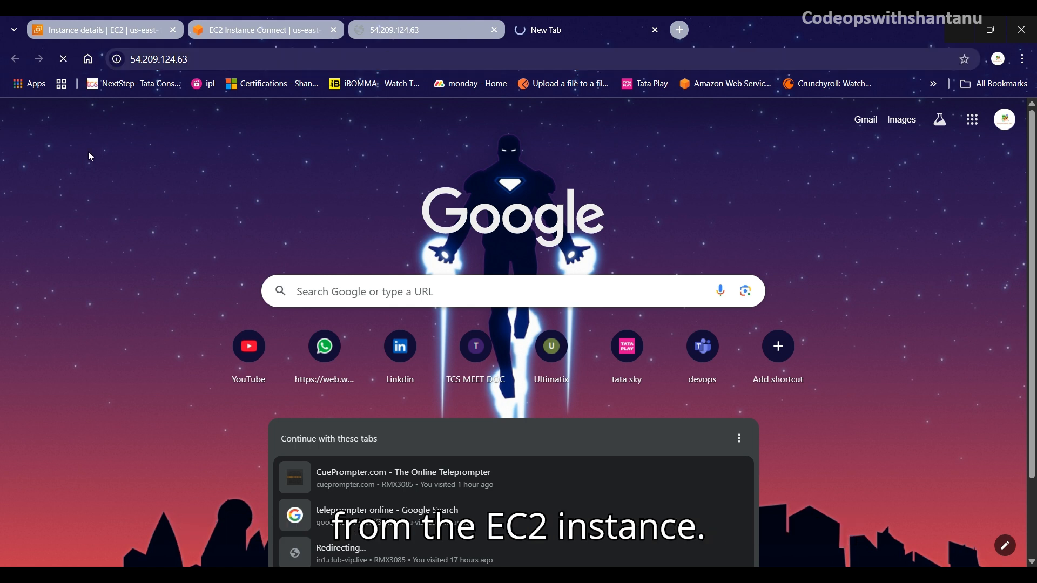
Step: Close the duplicate tab, stop the stalled load, and reload 54.209.124.63 to show the hello viewers page
left_click(494, 30)
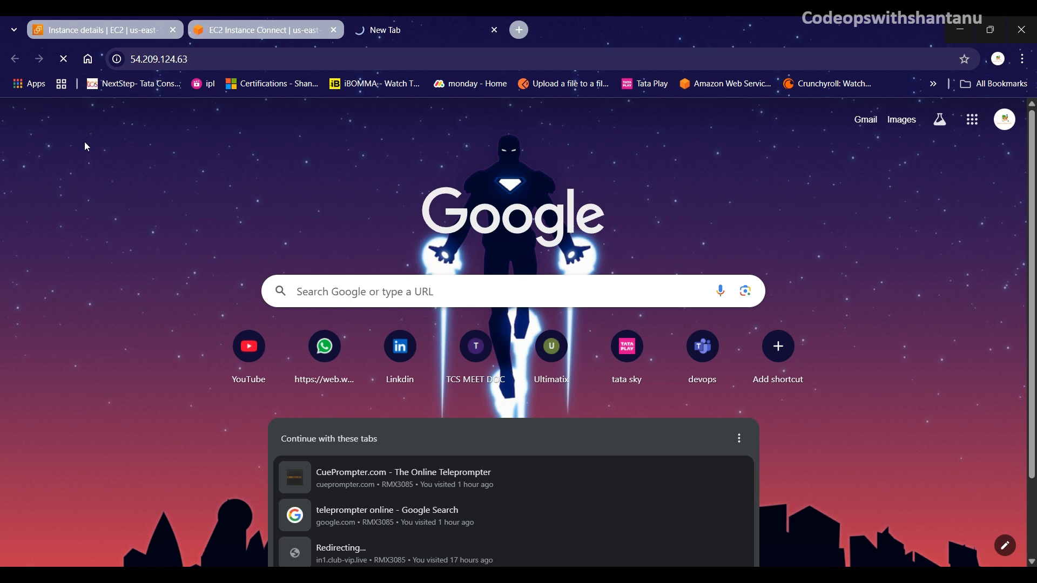
left_click(63, 61)
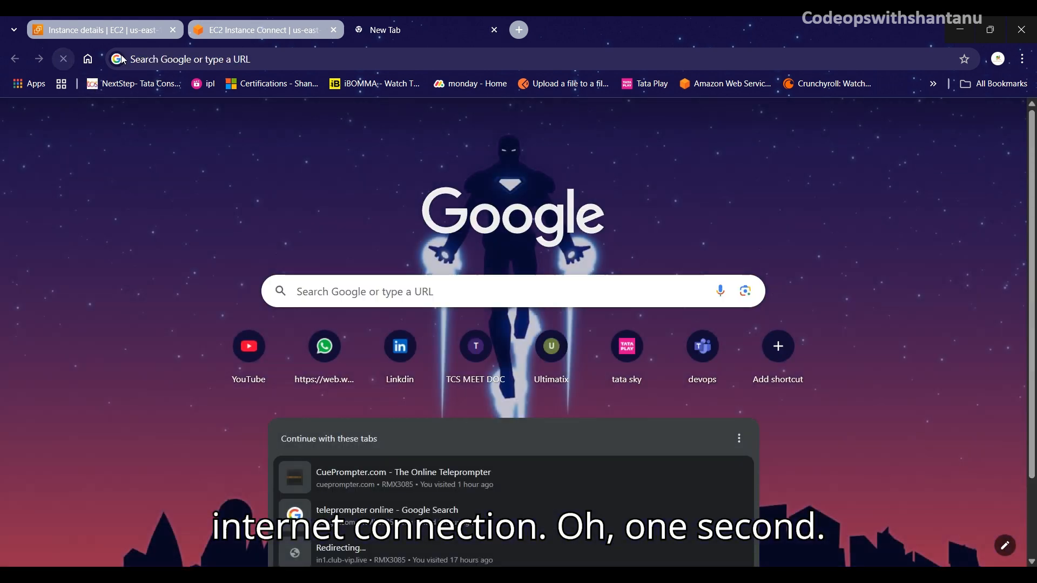
left_click(124, 60)
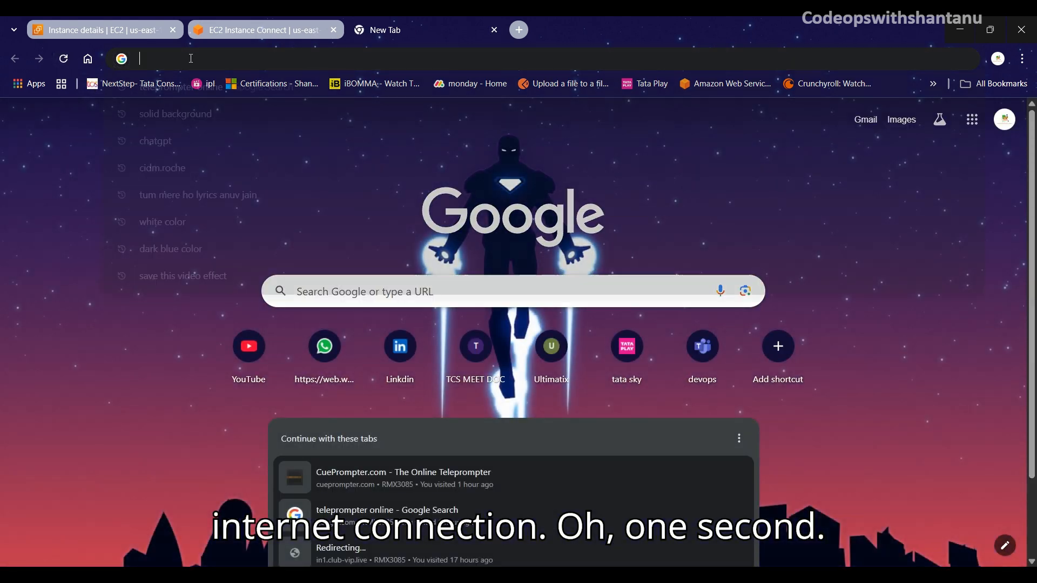
key("ctrl+v")
key("Return")
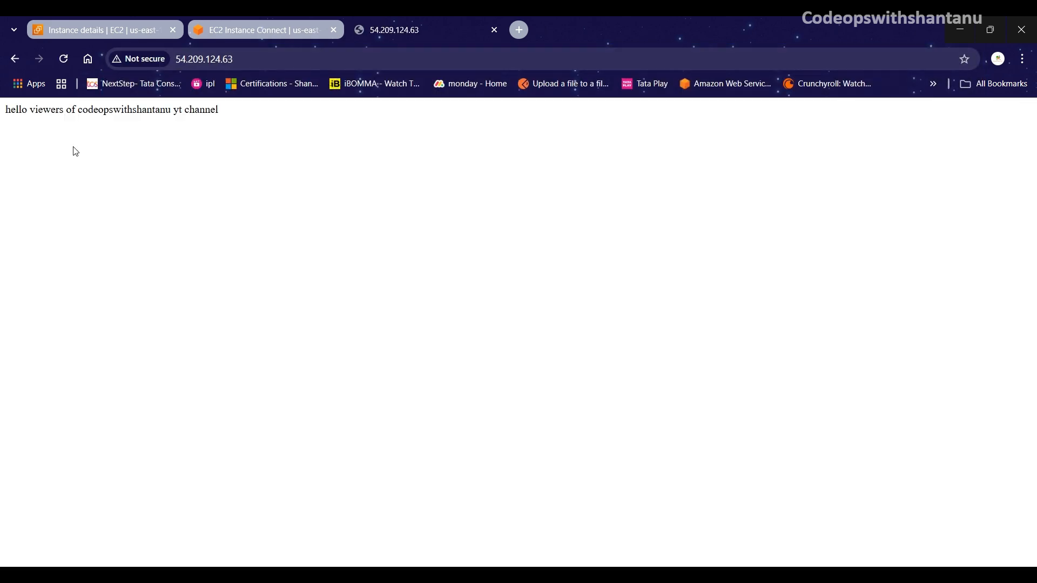
left_click_drag(8, 112, 234, 116)
left_click(234, 116)
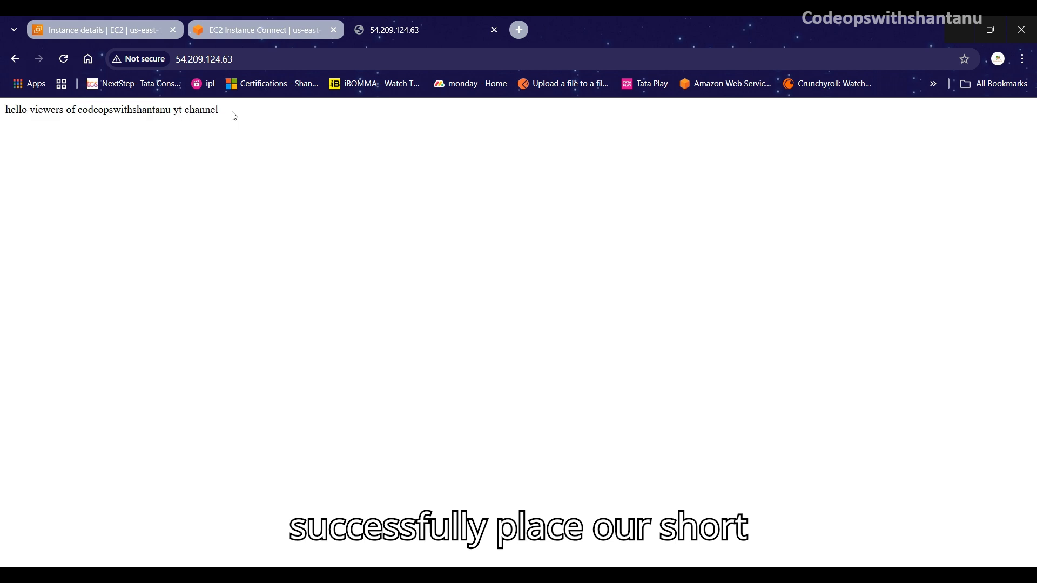
left_click_drag(6, 115, 224, 114)
left_click(226, 117)
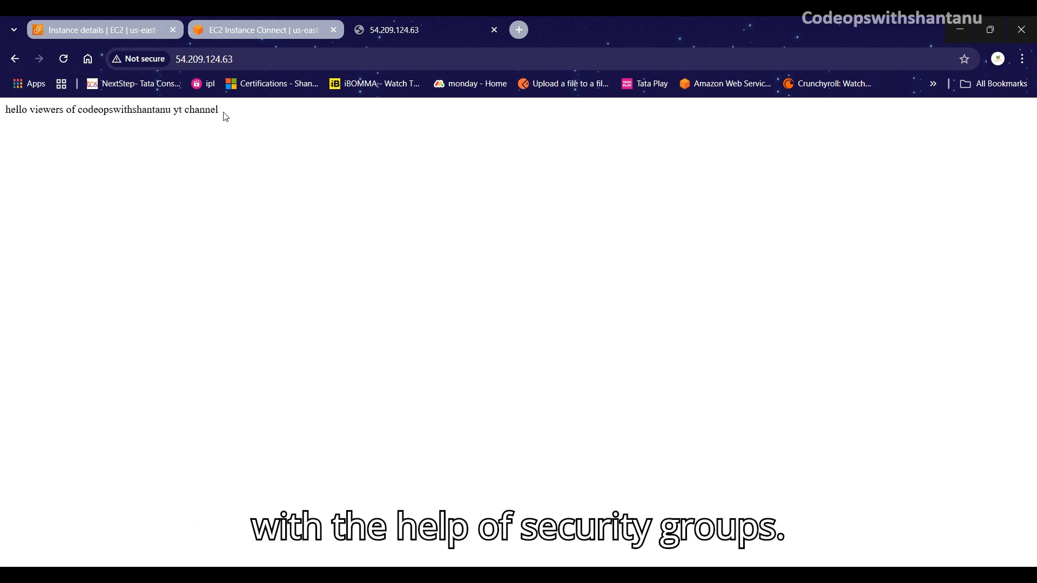